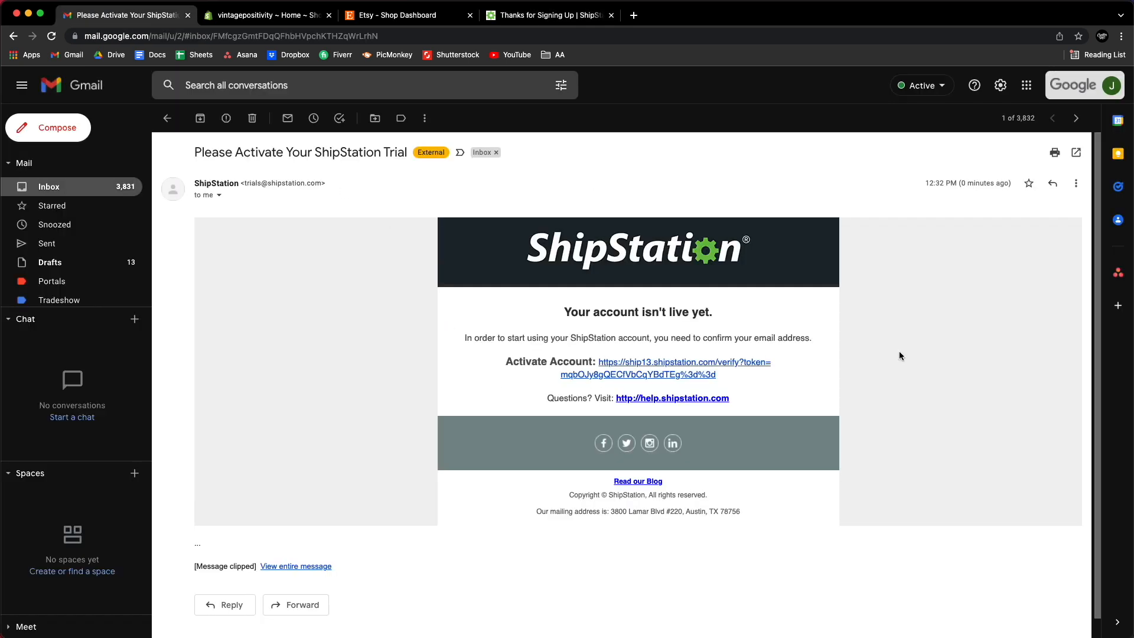
Follow the Activate Account link in the 'Please Activate Your ShipStation Trial' email.
{"action": "left_click", "coordinate": [751, 363]}
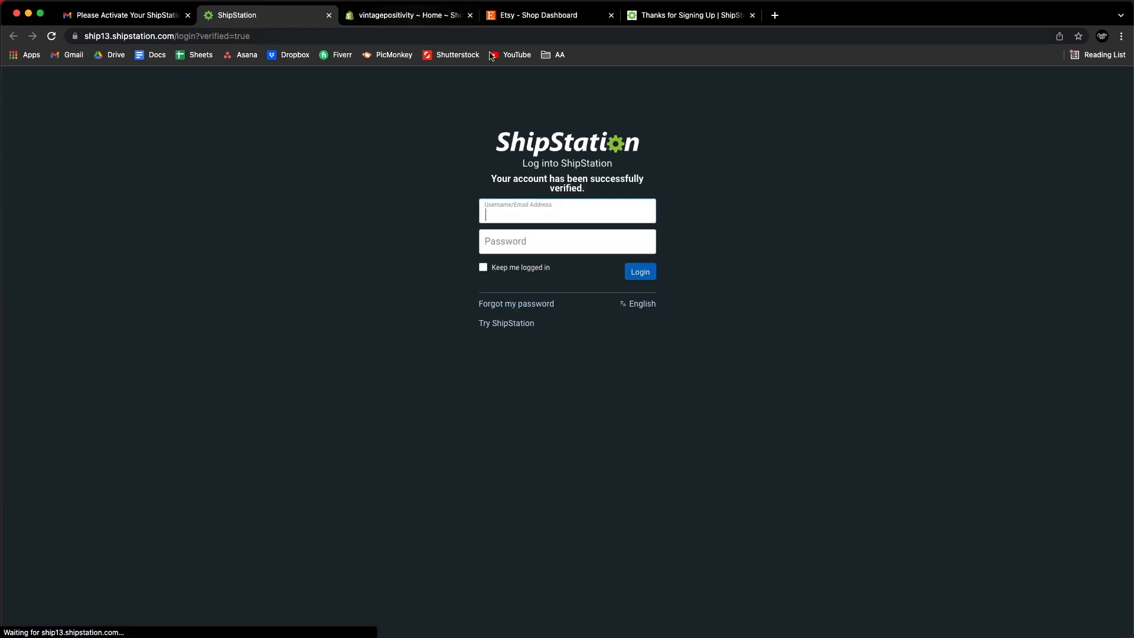
Sign in to ShipStation with the account email and password.
{"action": "key", "text": "Tab"}
{"action": "type", "text": "••••••••"}
{"action": "key", "text": "Return"}
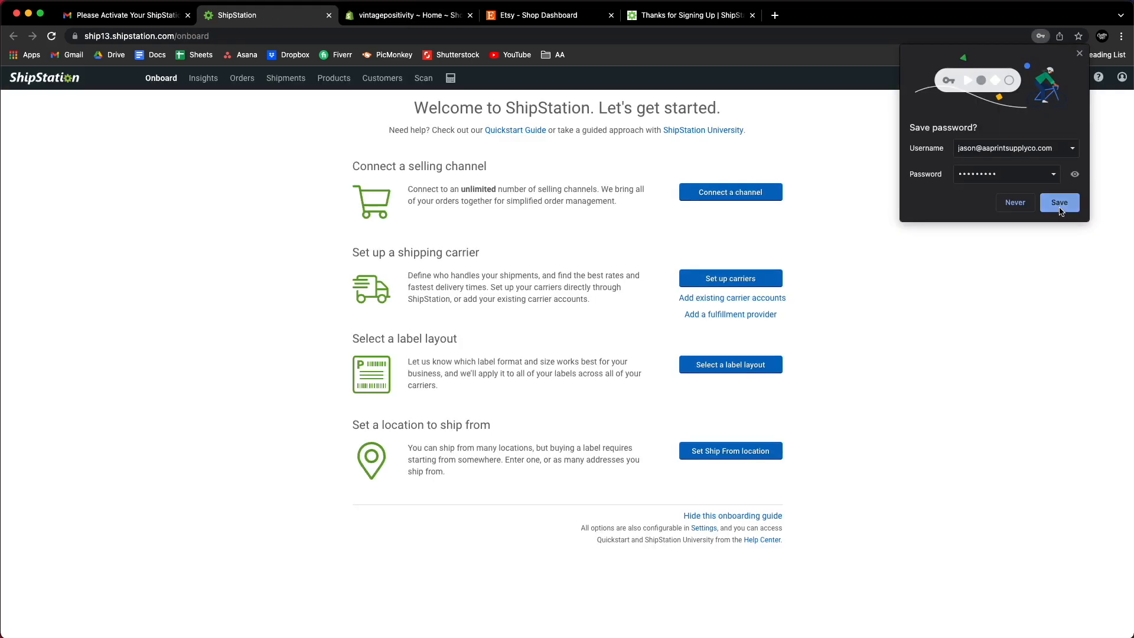
{"action": "left_click", "coordinate": [1083, 57]}
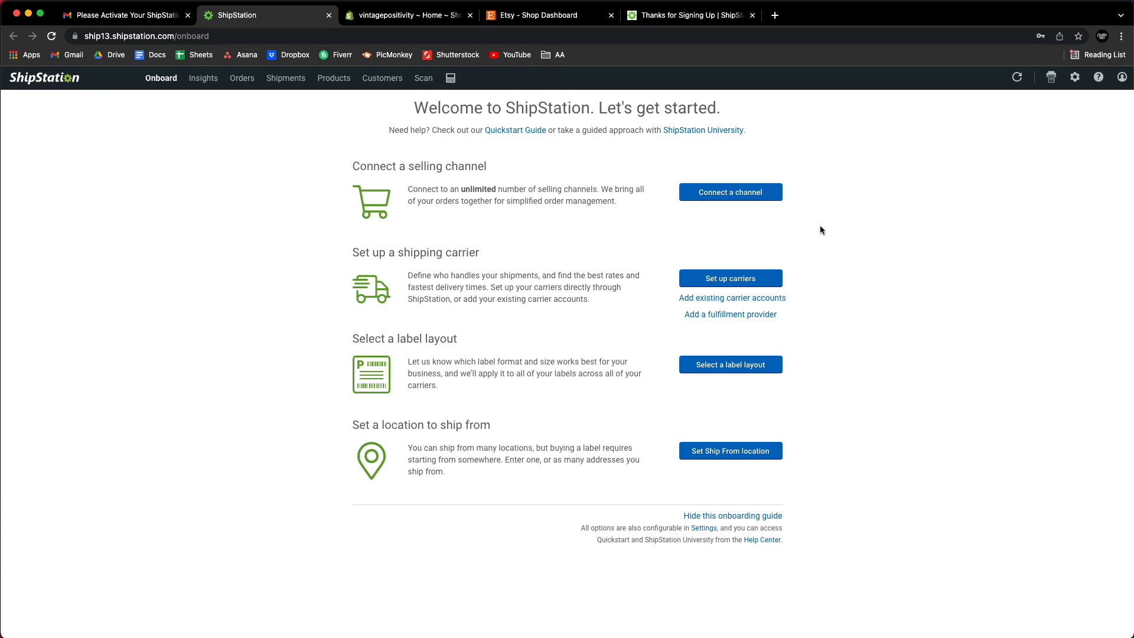
Choose Shopify as the new selling channel and look up the store's domain in Shopify settings.
{"action": "left_click", "coordinate": [759, 191]}
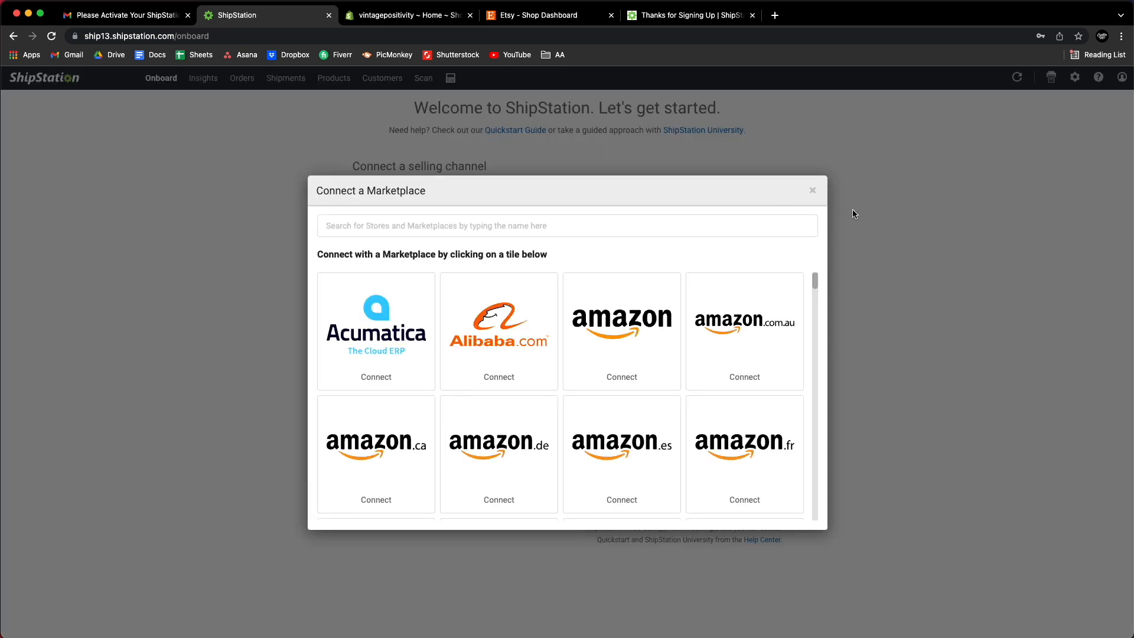
{"action": "left_click", "coordinate": [598, 226]}
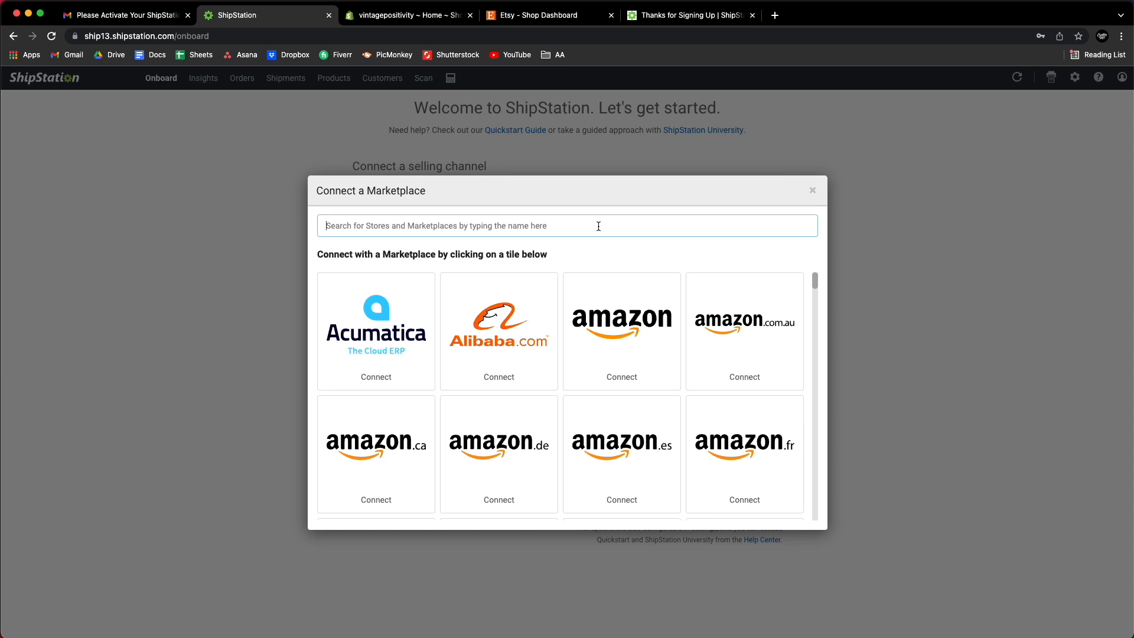
{"action": "type", "text": "shop"}
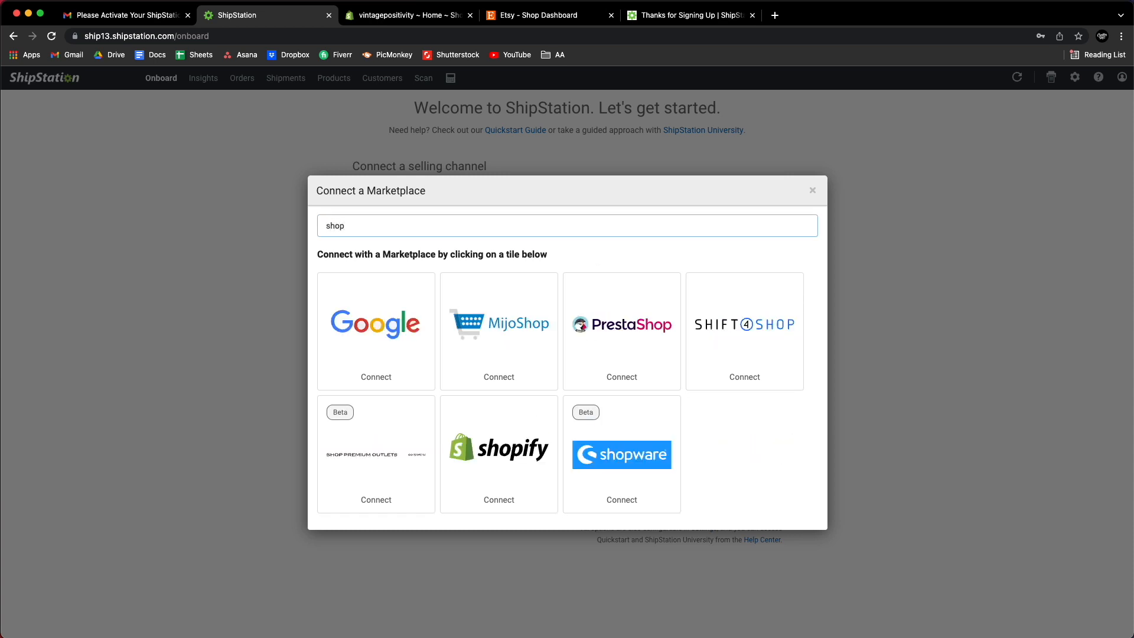
{"action": "left_click", "coordinate": [513, 479]}
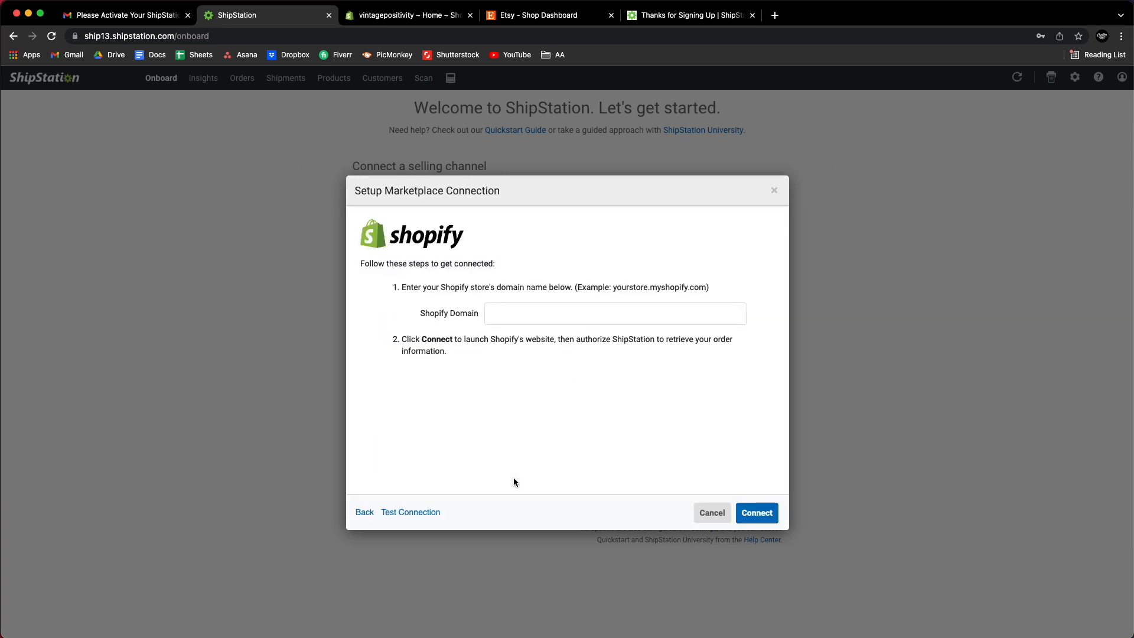
{"action": "left_click", "coordinate": [403, 13]}
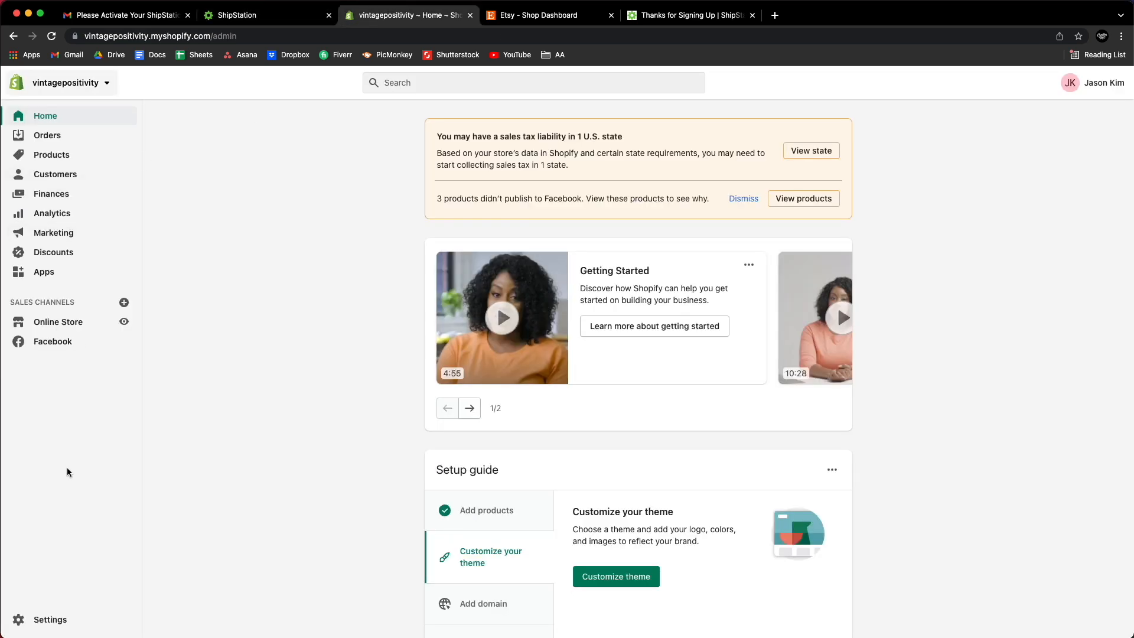
{"action": "left_click", "coordinate": [59, 620]}
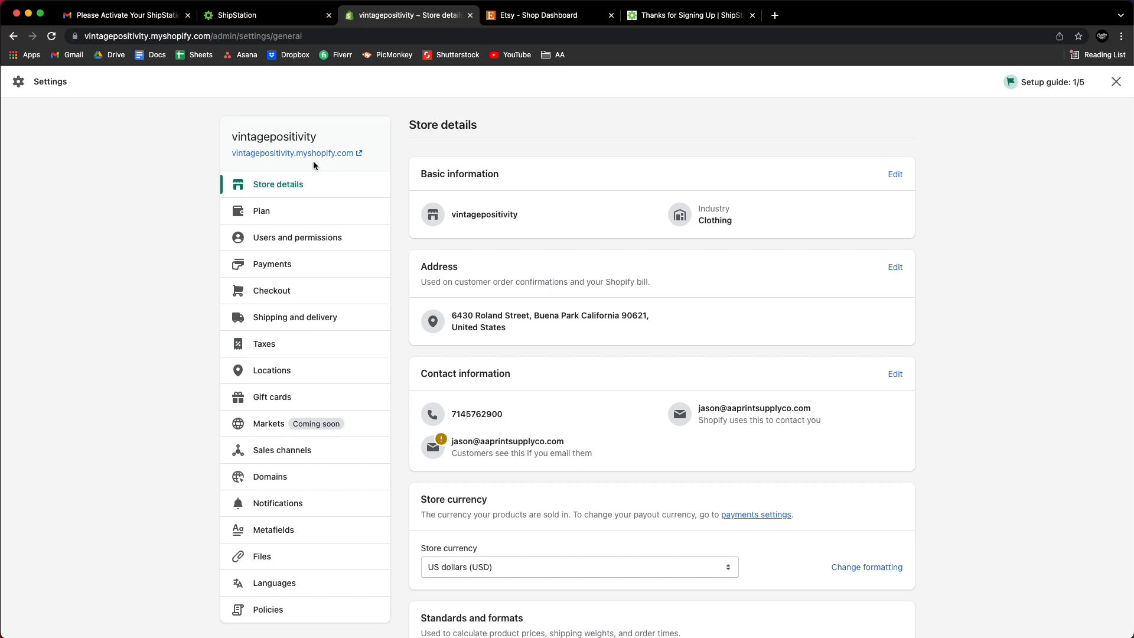
{"action": "left_click", "coordinate": [266, 15]}
Connect the vintagepositivity.myshopify.com domain and install the ShipStation app in Shopify.
{"action": "left_click", "coordinate": [582, 321]}
{"action": "type", "text": "vintagepositivity"}
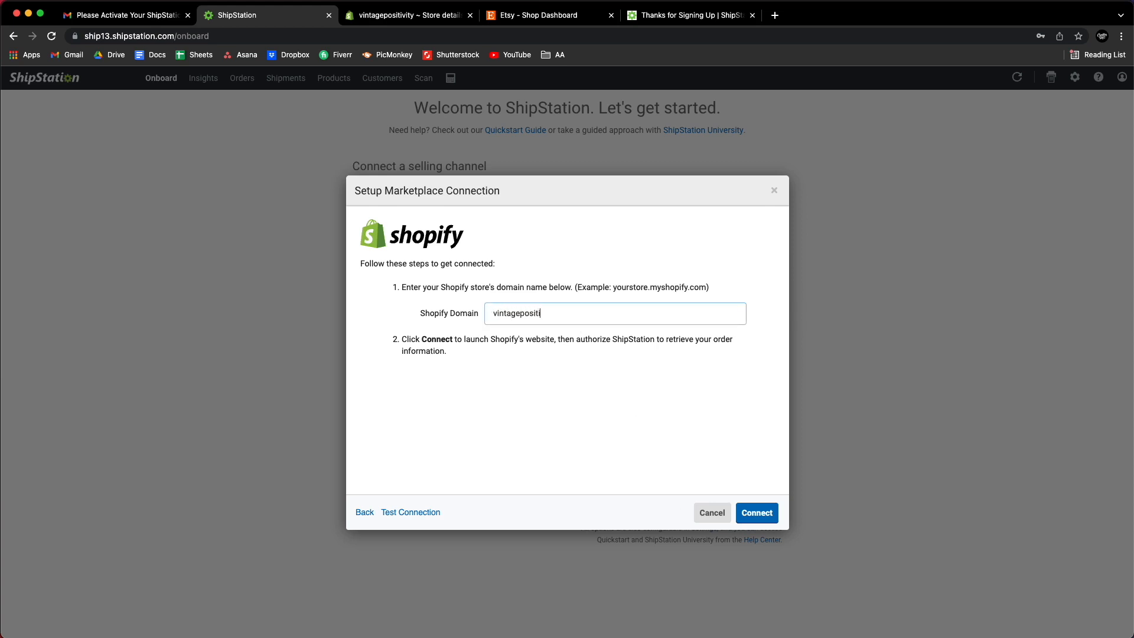
{"action": "type", "text": ".myshopify.com"}
{"action": "left_click", "coordinate": [757, 513]}
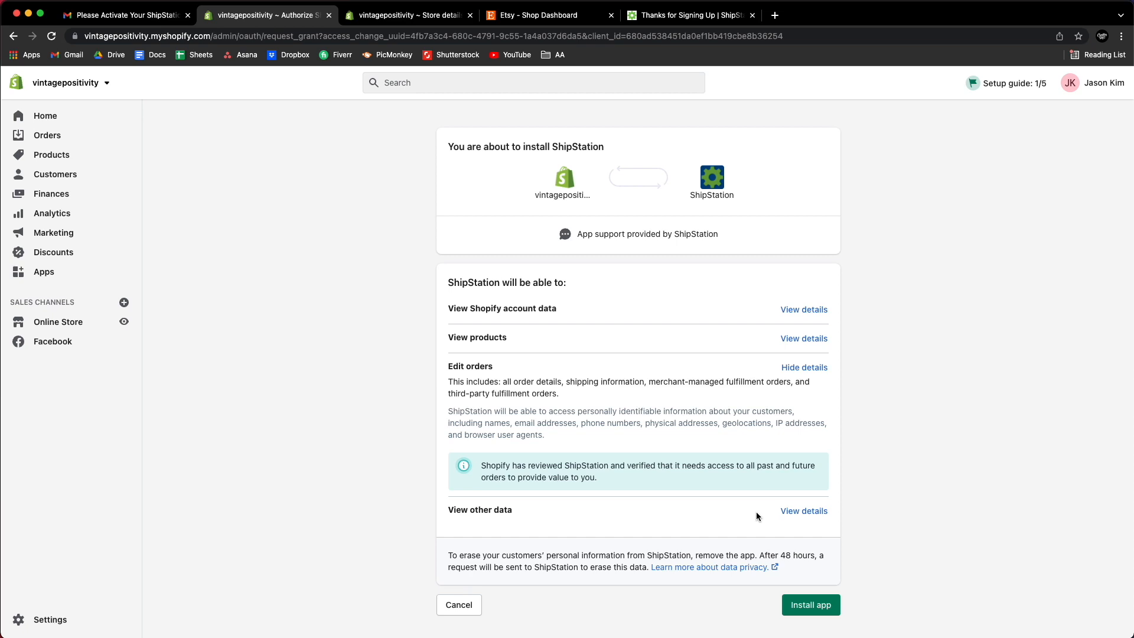
{"action": "left_click", "coordinate": [809, 603]}
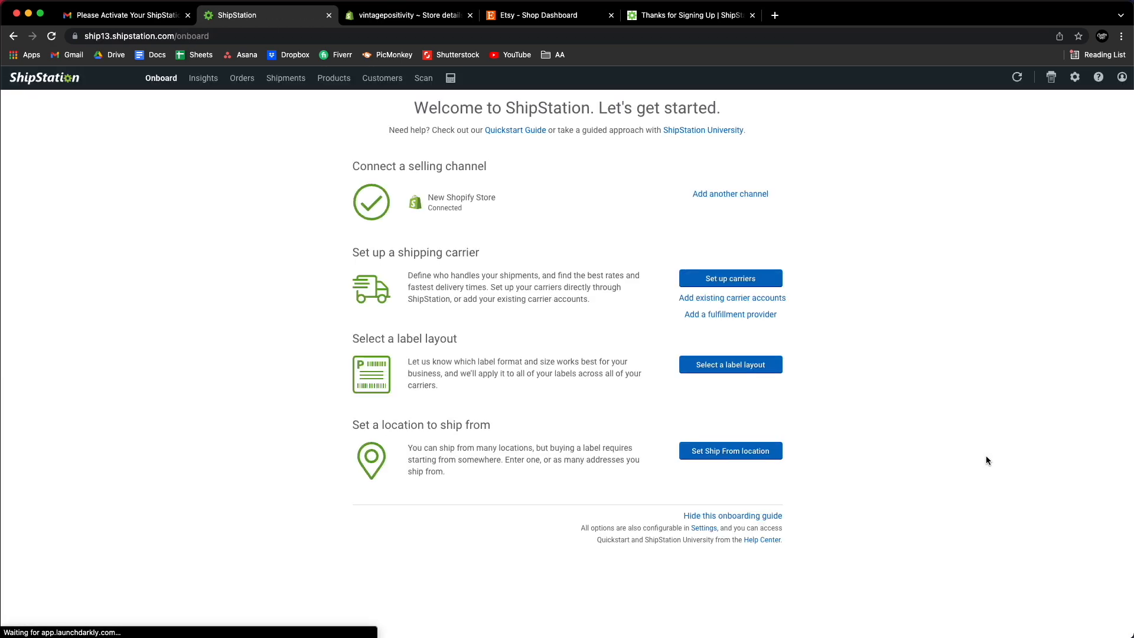
{"action": "left_click", "coordinate": [747, 281]}
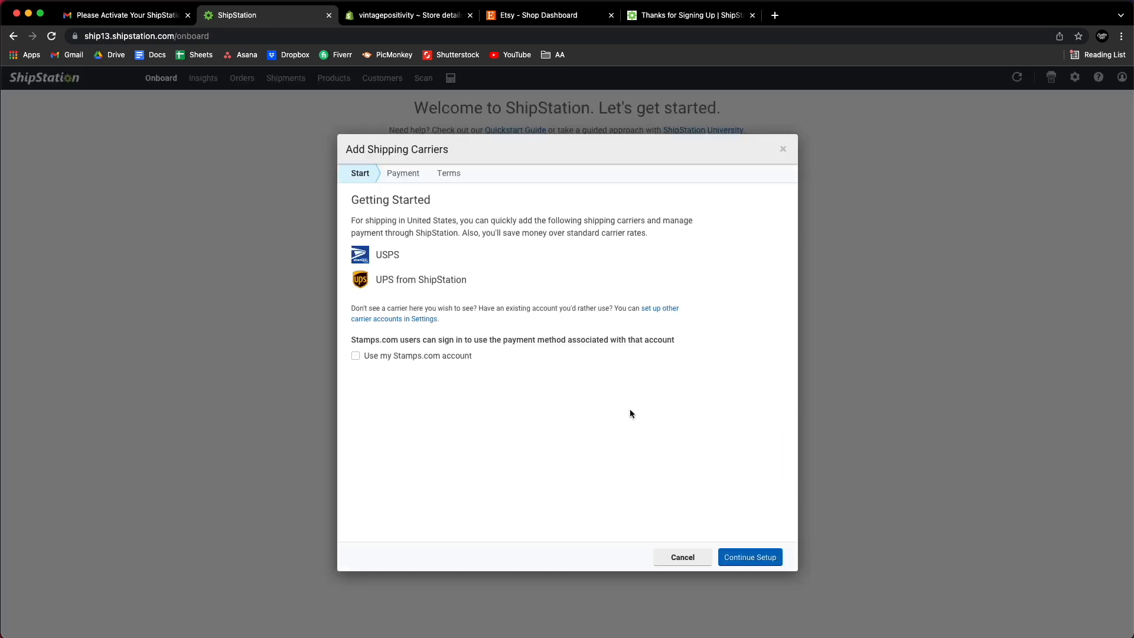
Finish carrier setup through payment and accepted terms, then bring up the label layout choices.
{"action": "left_click", "coordinate": [768, 557]}
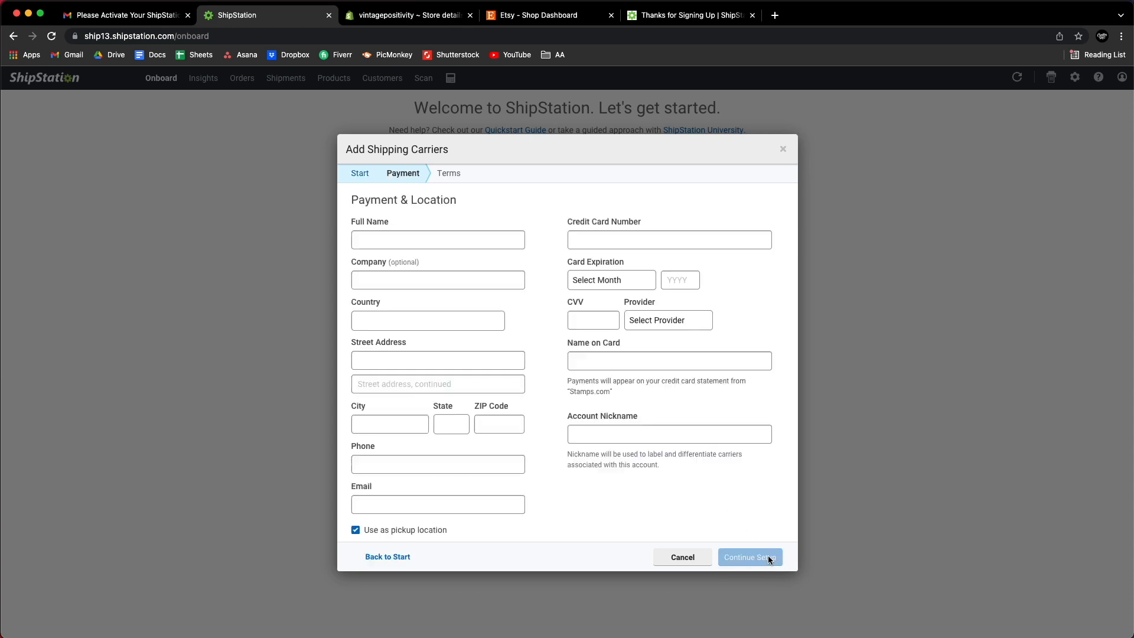
{"action": "scroll", "coordinate": [736, 515], "scroll_direction": "down", "scroll_amount": 1}
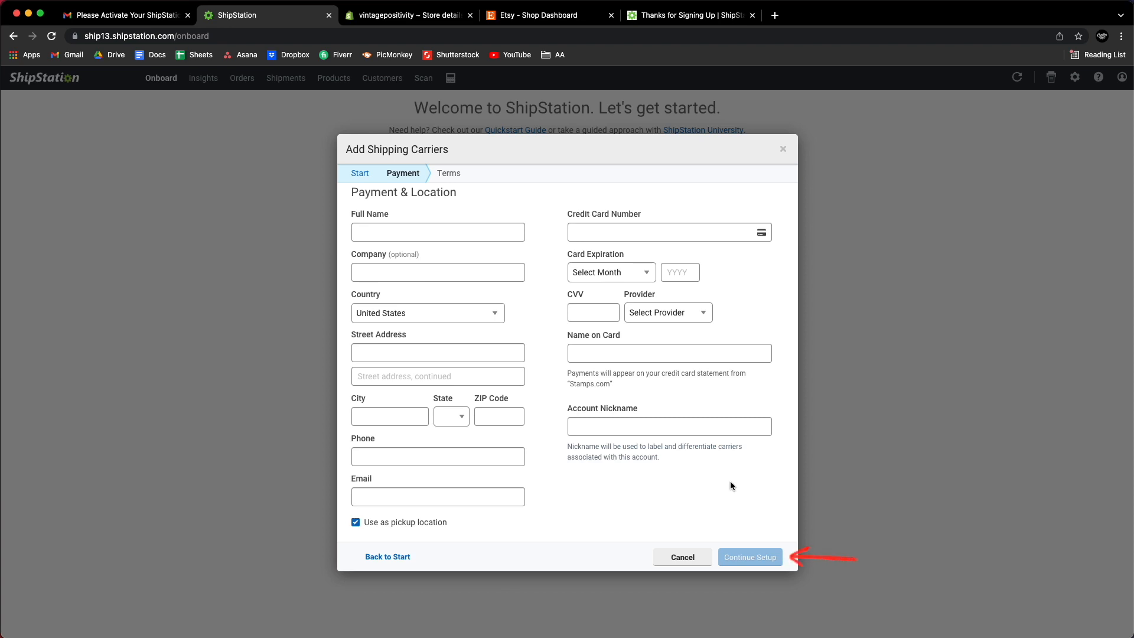
{"action": "left_click", "coordinate": [750, 557]}
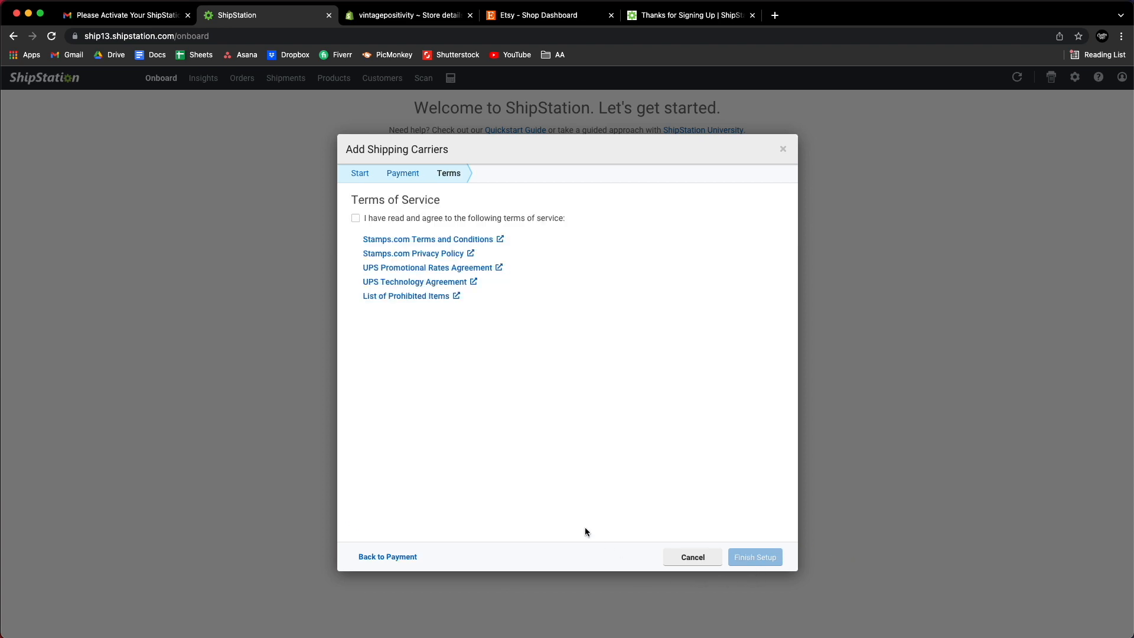
{"action": "left_click", "coordinate": [388, 218]}
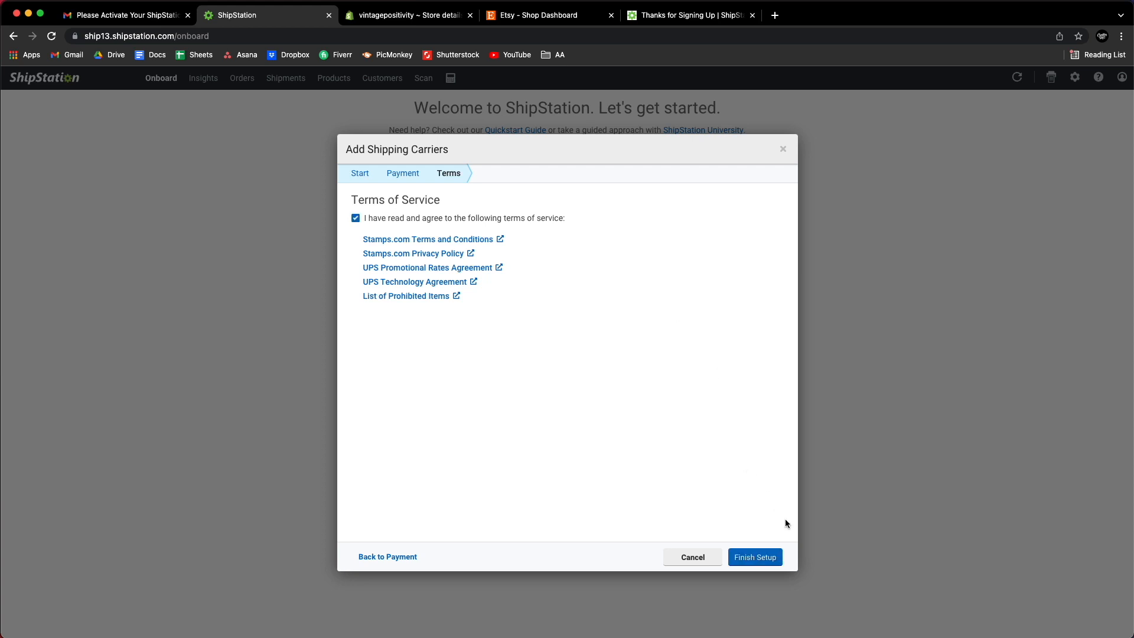
{"action": "left_click", "coordinate": [777, 555]}
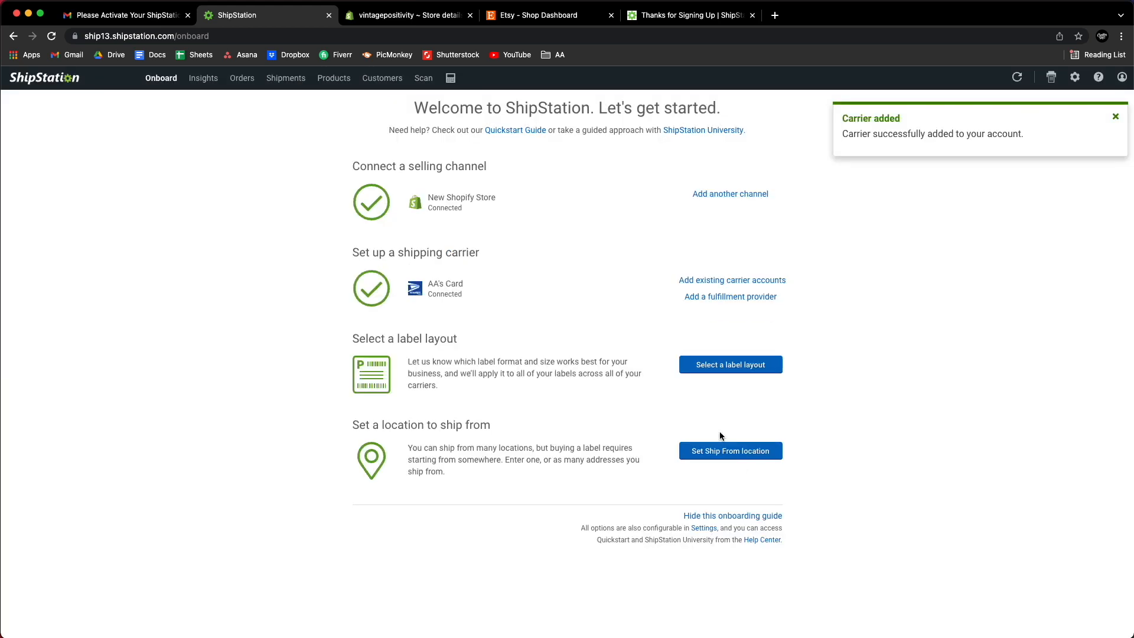
{"action": "left_click", "coordinate": [723, 366]}
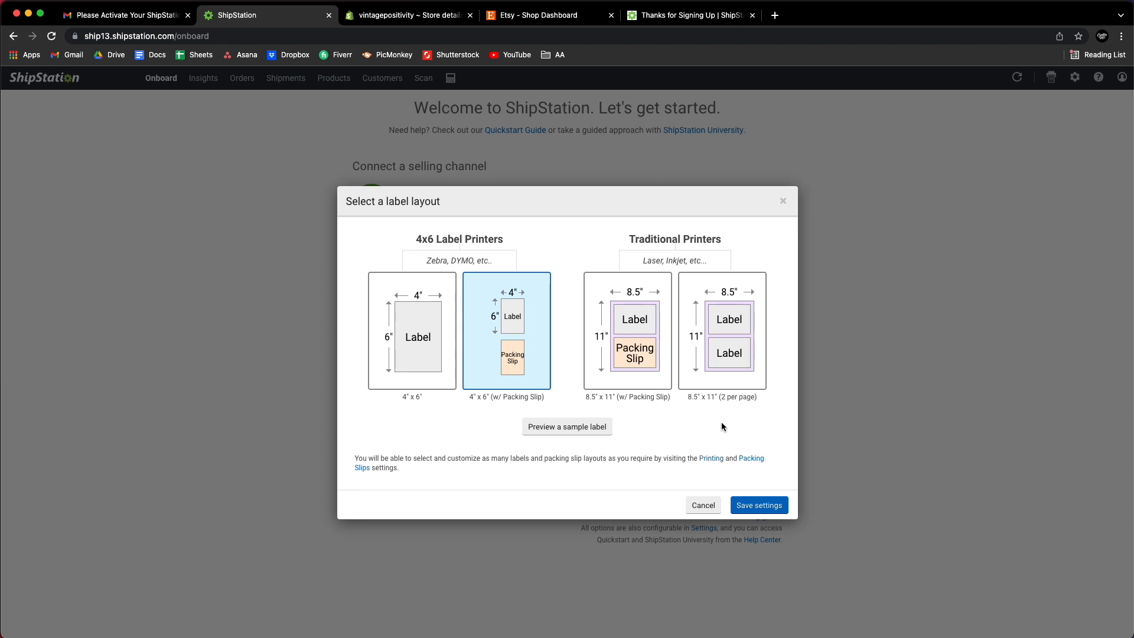
Save the 8.5" x 11" label layout with packing slip.
{"action": "left_click", "coordinate": [617, 329]}
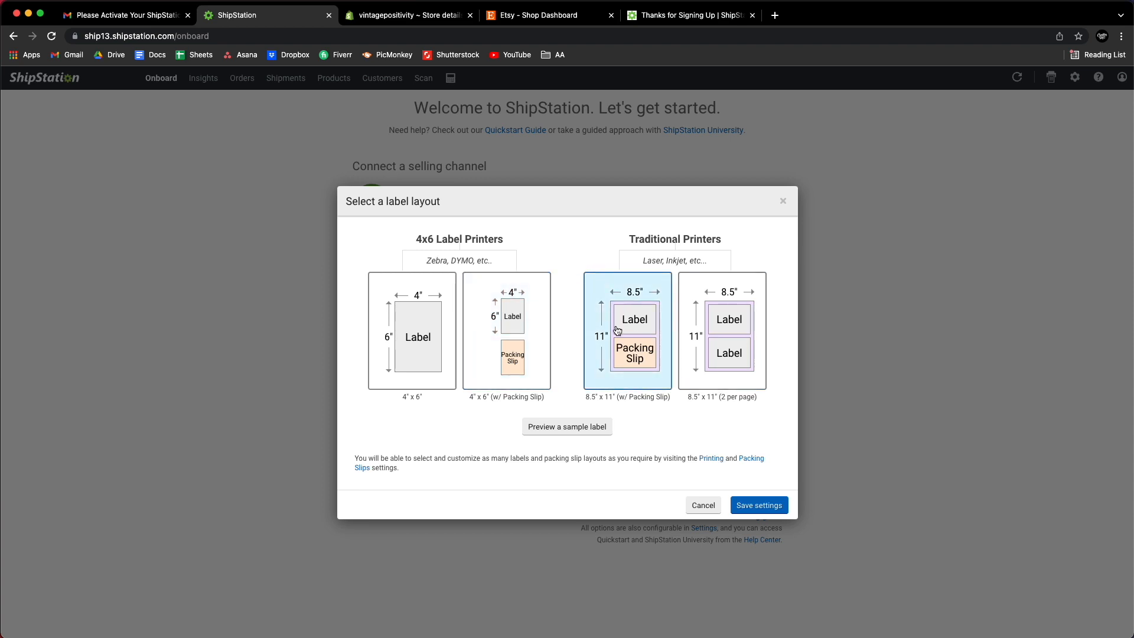
{"action": "left_click", "coordinate": [752, 505]}
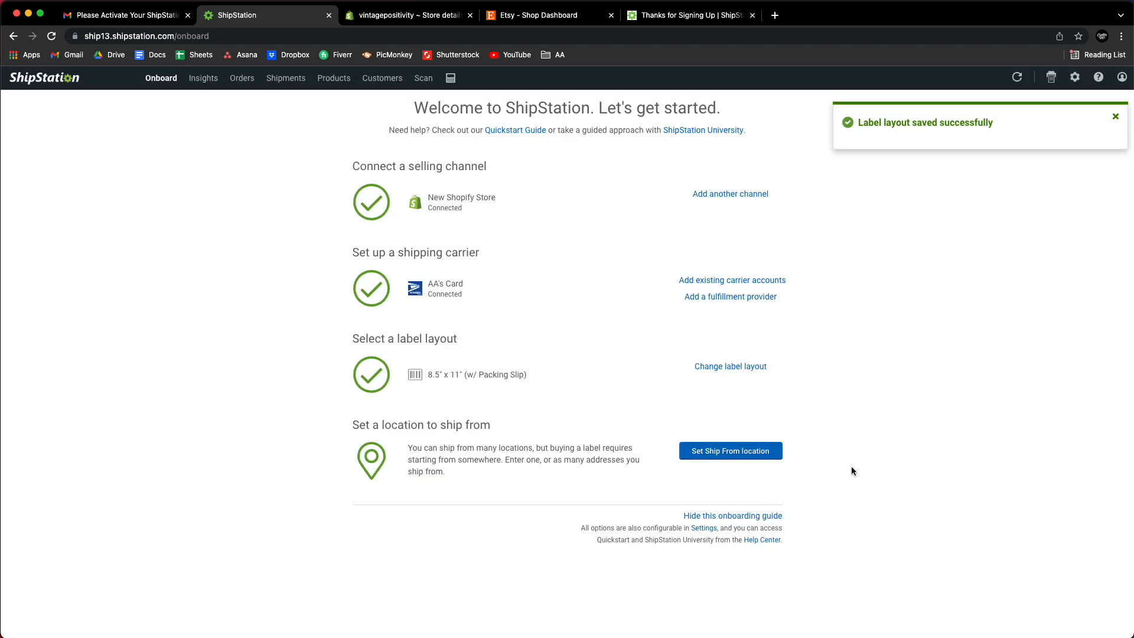
{"action": "left_click", "coordinate": [759, 454]}
Fill in ship-from location 'Vintage Positivity' with full name, street, city, state and ZIP.
{"action": "left_click", "coordinate": [435, 200]}
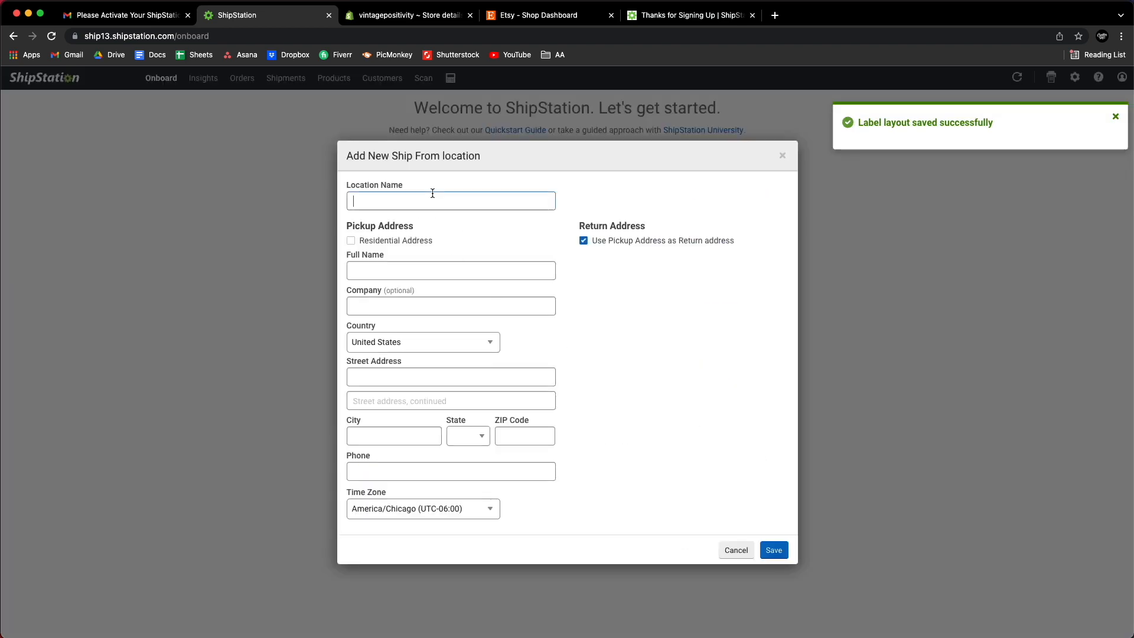
{"action": "type", "text": "Vintage Positivity"}
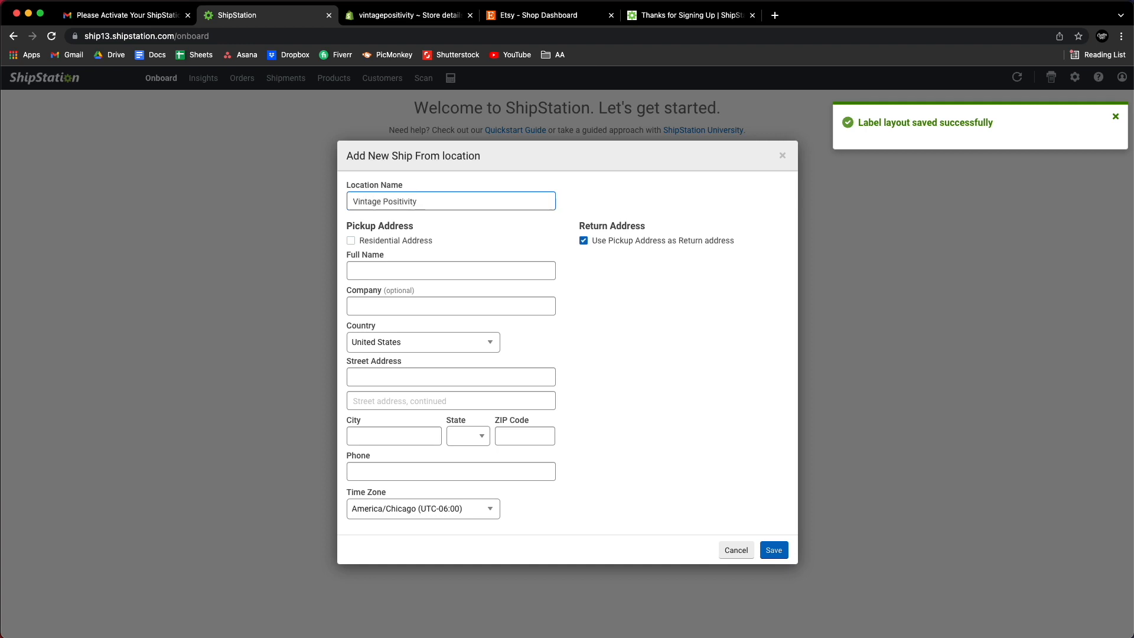
{"action": "key", "text": "Tab"}
{"action": "type", "text": "Vintage Positivity"}
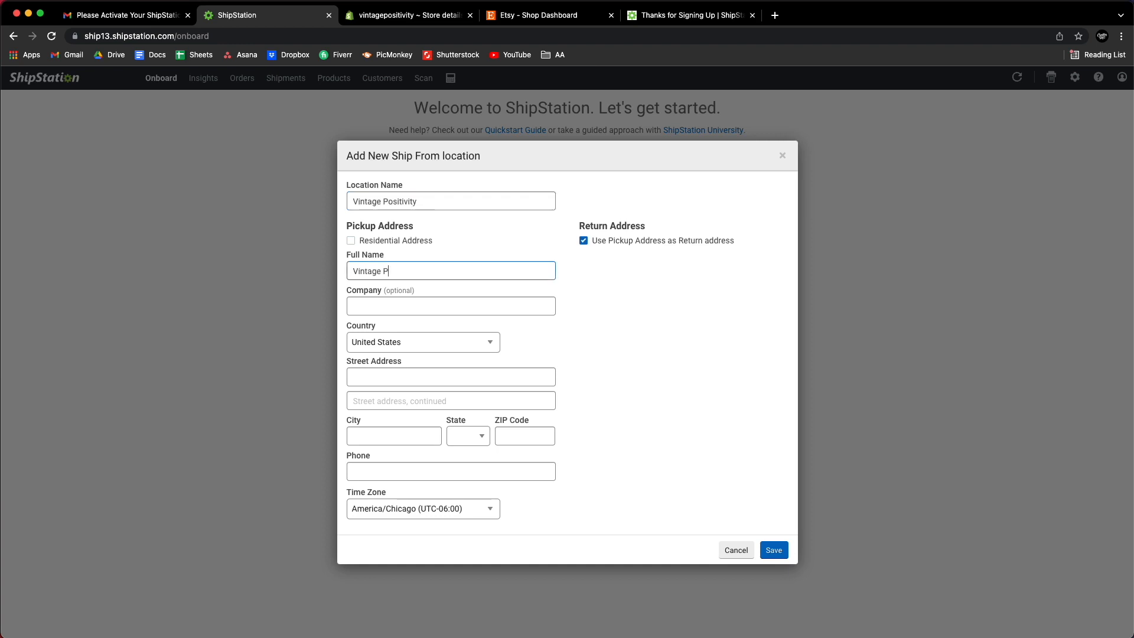
{"action": "key", "text": "Tab"}
{"action": "key", "text": "Tab"}
{"action": "key", "text": "Tab"}
{"action": "type", "text": "Buena Park"}
{"action": "key", "text": "Tab"}
{"action": "type", "text": "CA"}
{"action": "key", "text": "Tab"}
{"action": "type", "text": "90621"}
{"action": "key", "text": "Tab"}
{"action": "key", "text": "Tab"}
Set the location's time zone to Pacific/Honolulu and save it.
{"action": "left_click", "coordinate": [415, 512]}
{"action": "scroll", "coordinate": [453, 420], "scroll_direction": "down", "scroll_amount": 12}
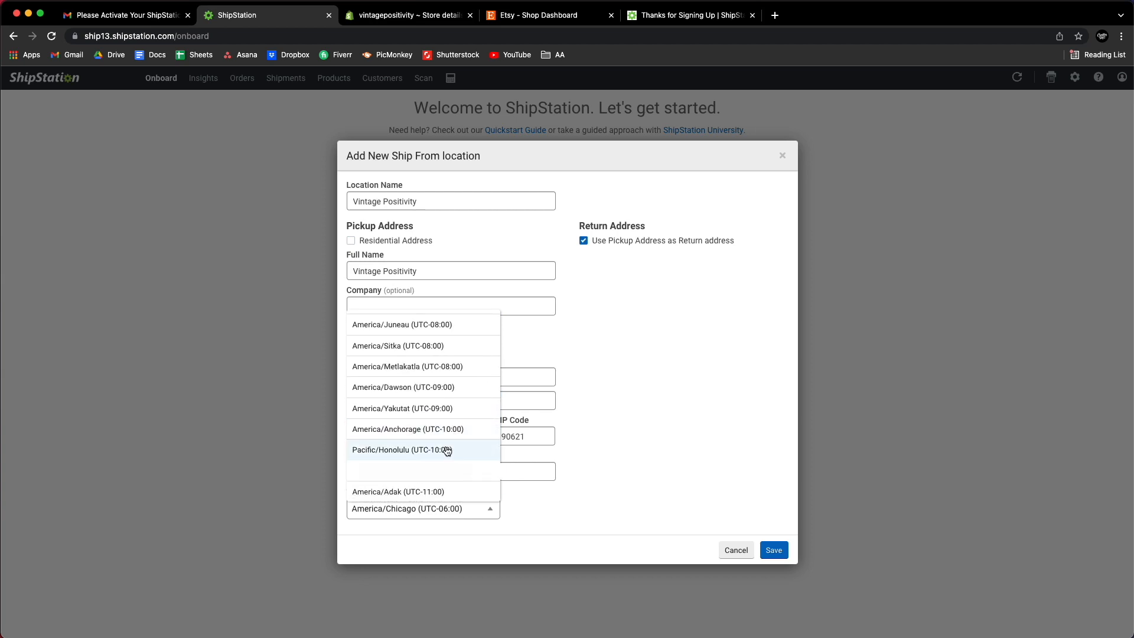
{"action": "left_click", "coordinate": [446, 450]}
{"action": "left_click", "coordinate": [774, 551]}
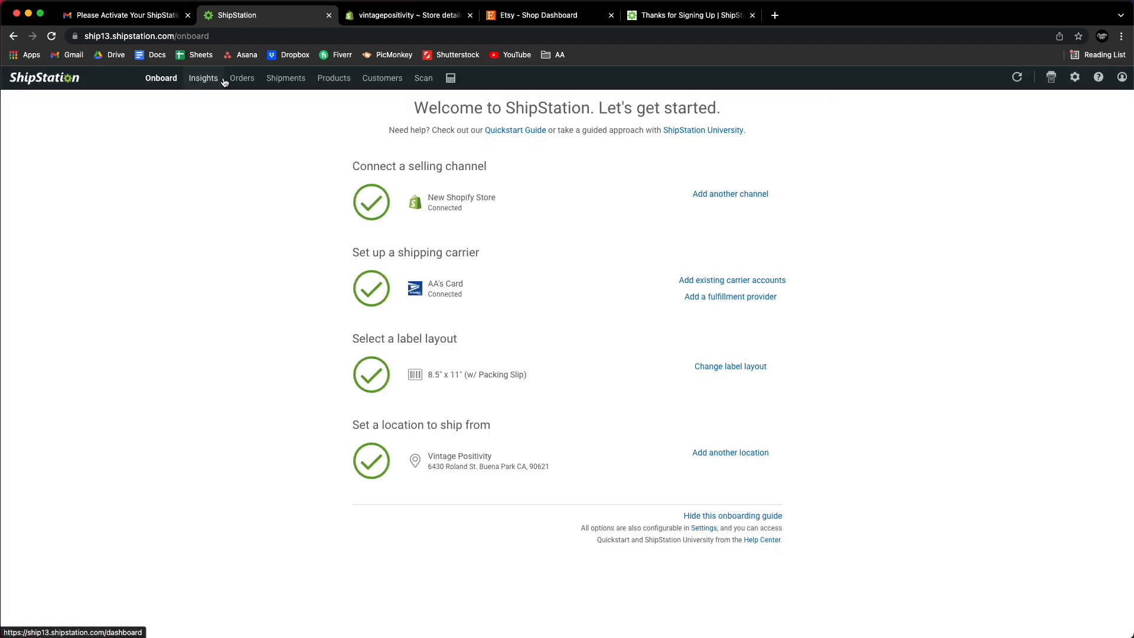
Leave onboarding and view the Awaiting Shipment lists for manual and New Shopify Store orders.
{"action": "left_click", "coordinate": [728, 515]}
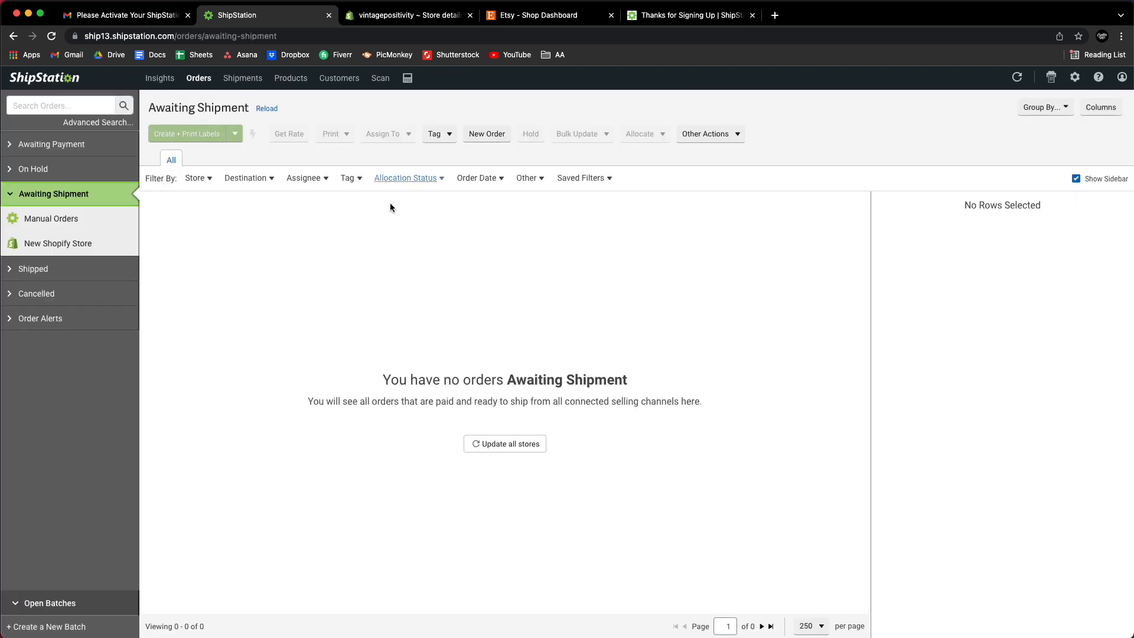
{"action": "left_click", "coordinate": [93, 224]}
{"action": "left_click", "coordinate": [97, 251]}
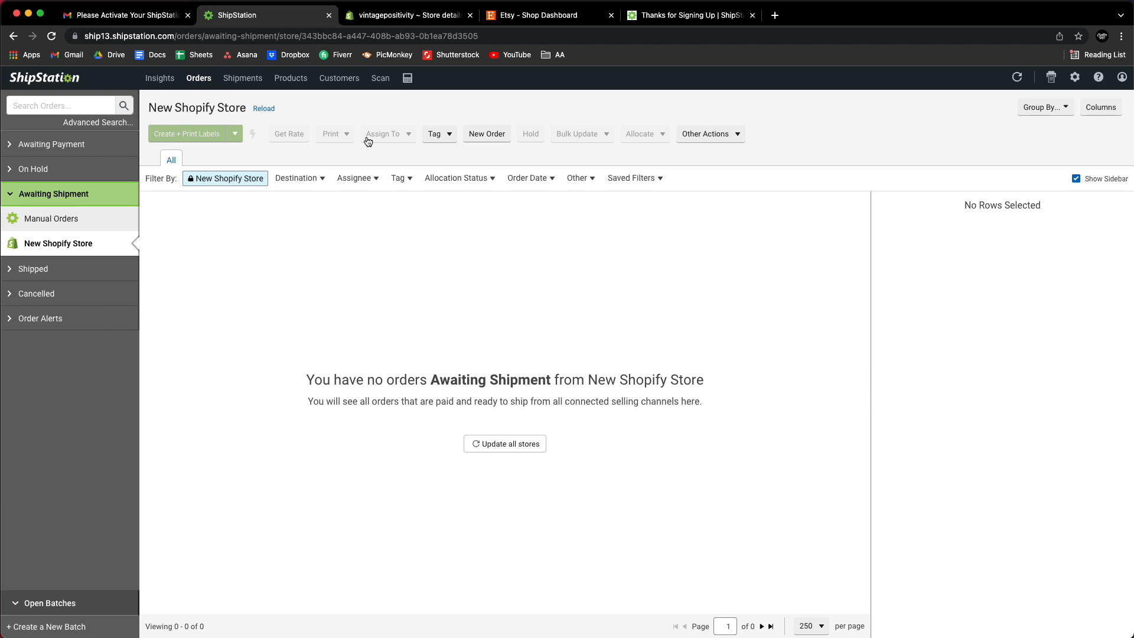
Open New Shopify Store's edit settings from the selling channels list.
{"action": "left_click", "coordinate": [1074, 77]}
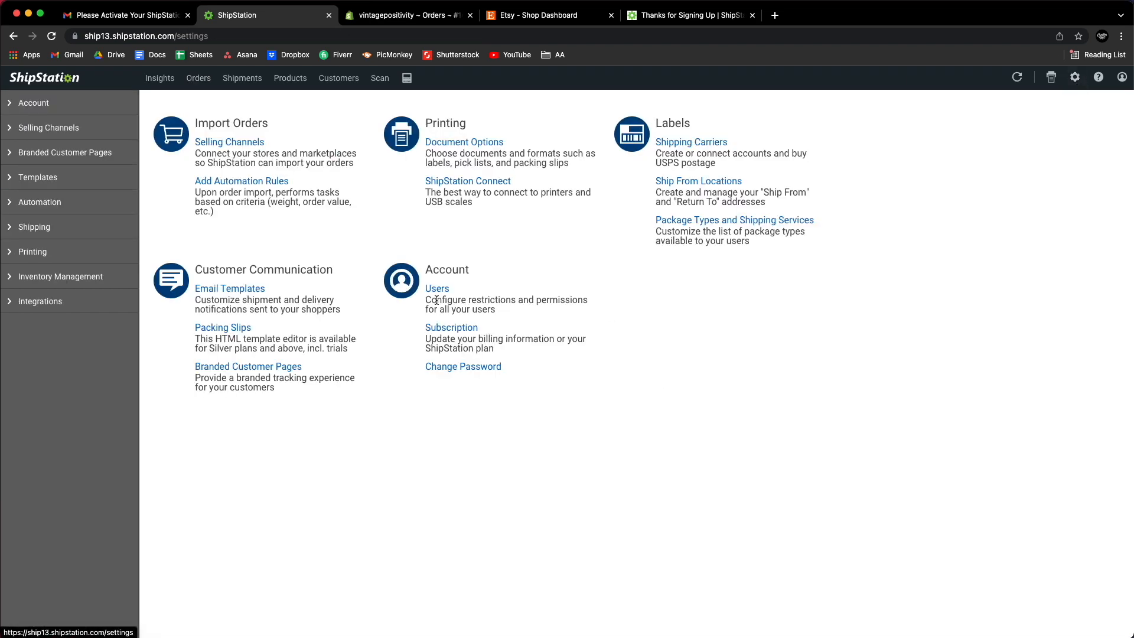
{"action": "left_click", "coordinate": [227, 143]}
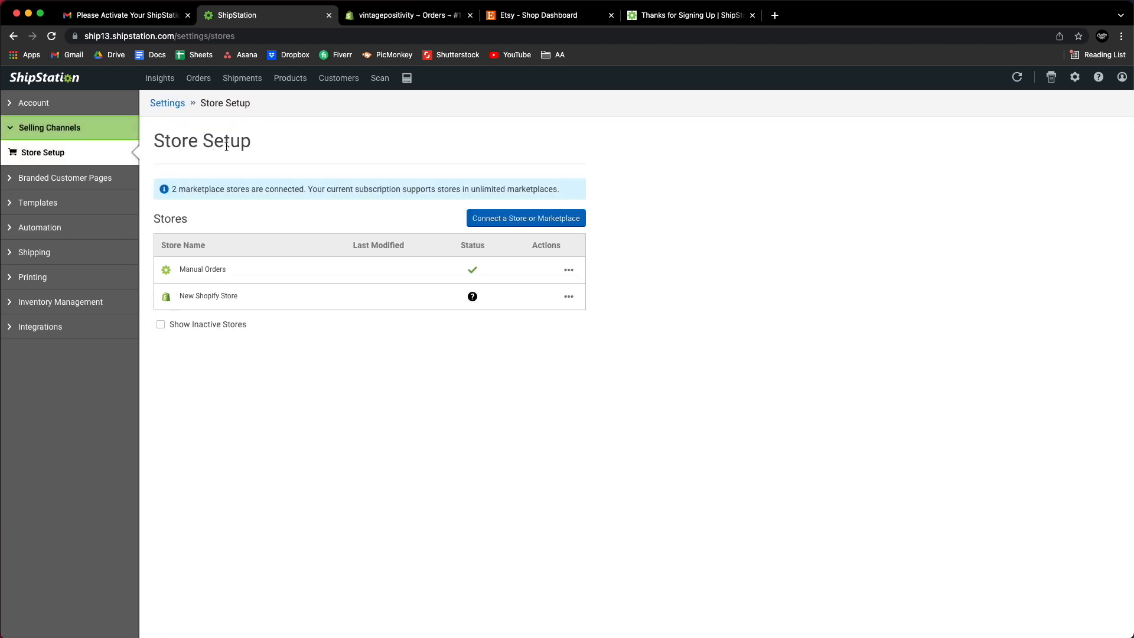
{"action": "left_click", "coordinate": [569, 297]}
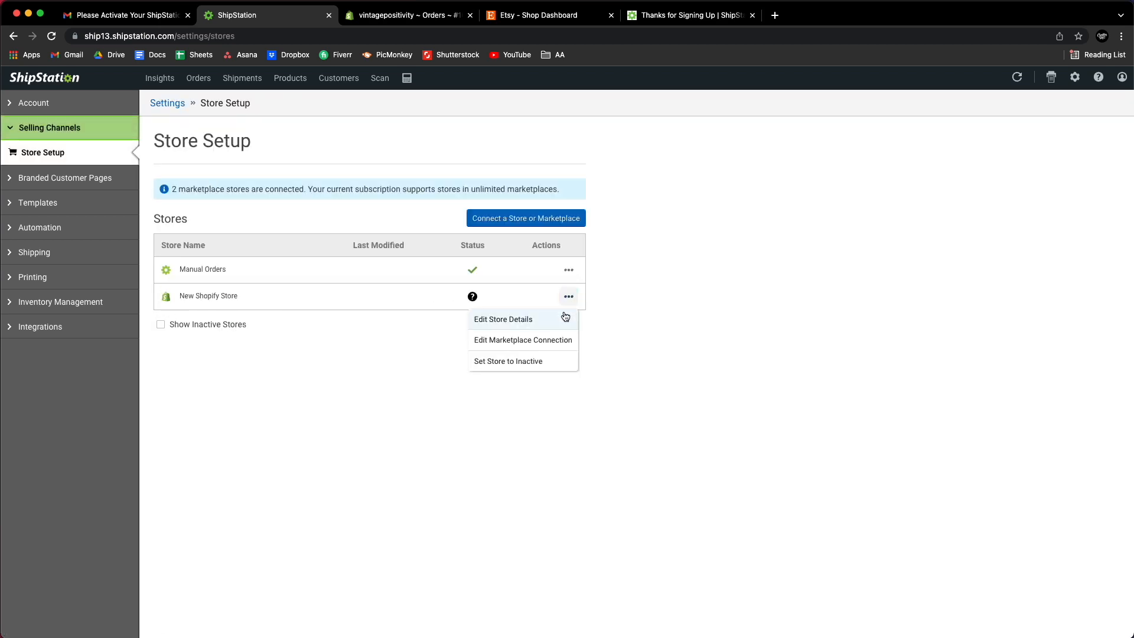
{"action": "left_click", "coordinate": [517, 328]}
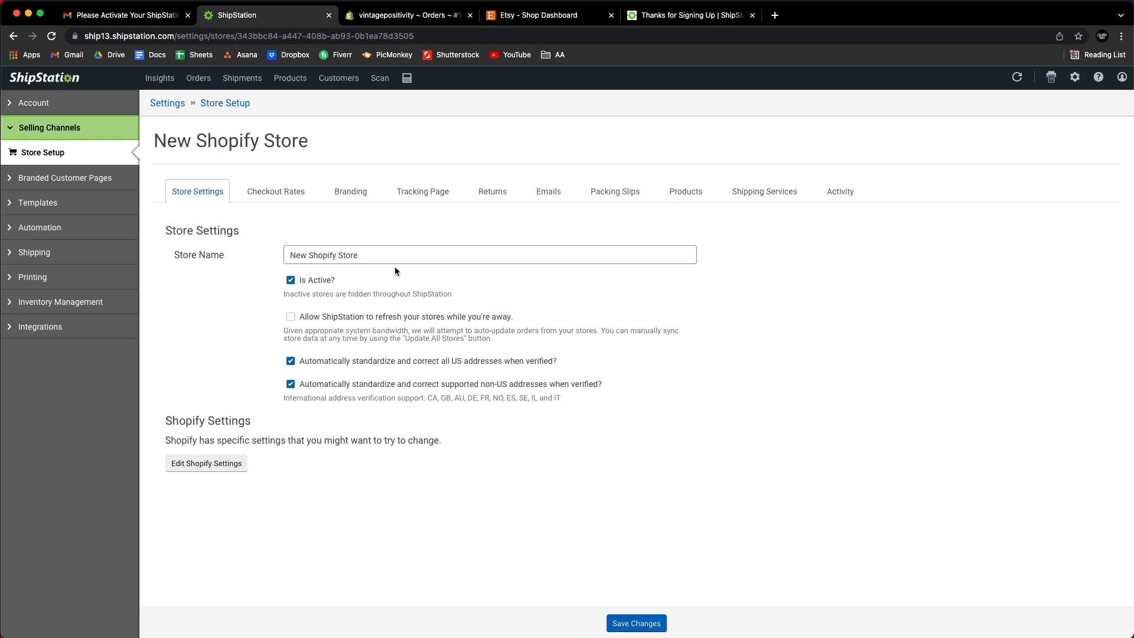
Rename the store 'Shopify - Vintage Positivity', enable automatic refreshing, and save.
{"action": "key", "text": "super+a"}
{"action": "key", "text": "BackSpace"}
{"action": "type", "text": "Sh"}
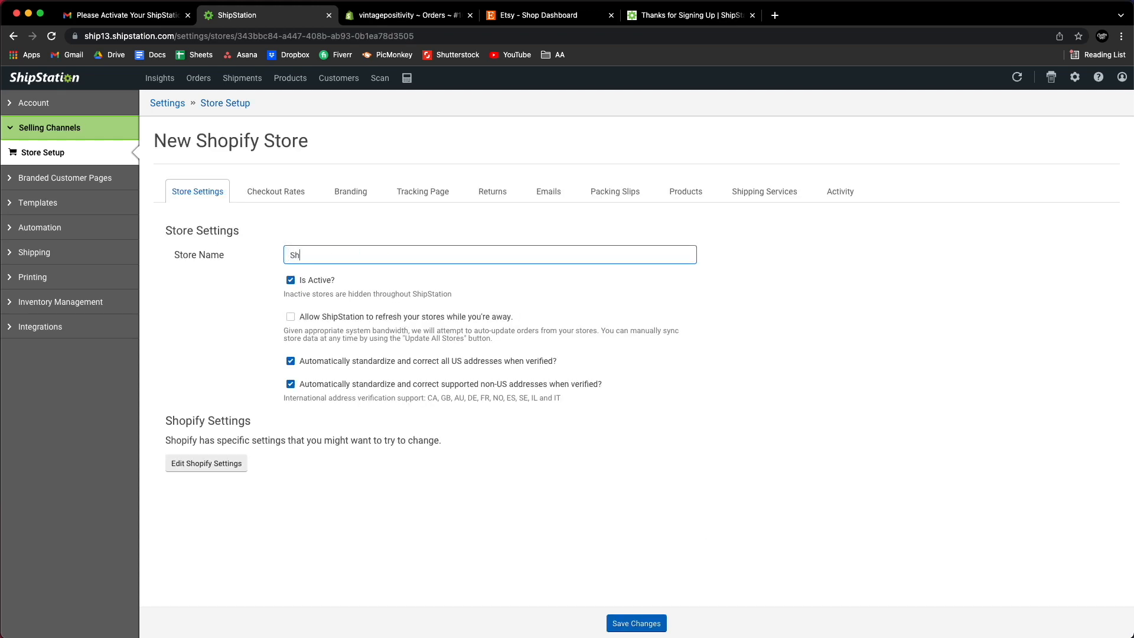
{"action": "type", "text": "opify - Vintage Positivity"}
{"action": "left_click", "coordinate": [290, 317]}
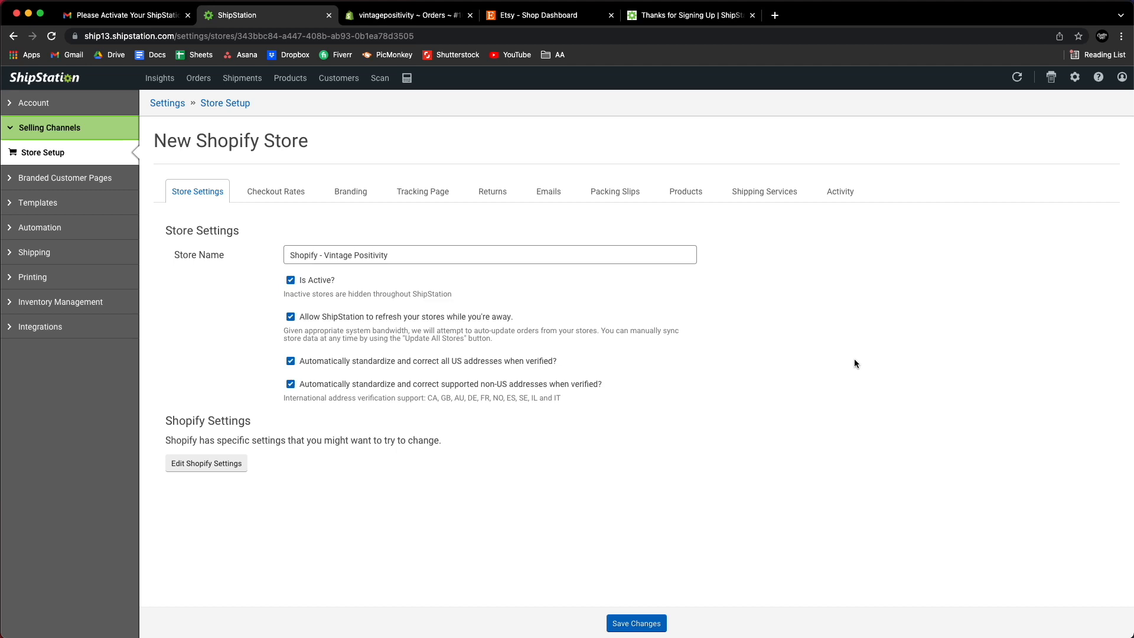
{"action": "left_click", "coordinate": [631, 623]}
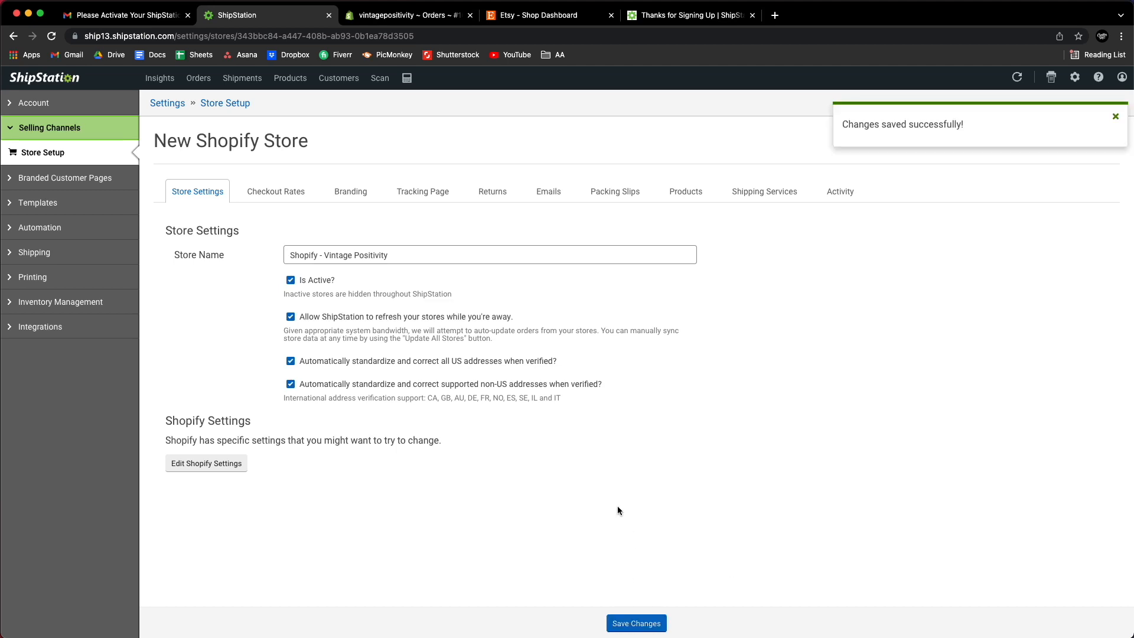
{"action": "left_click", "coordinate": [199, 78]}
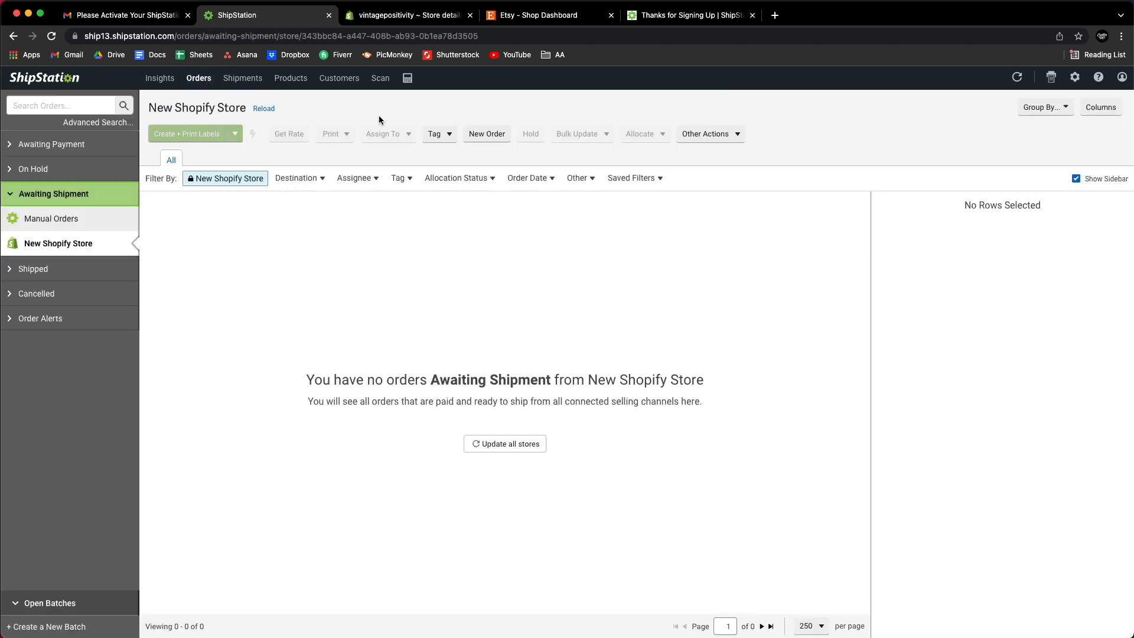
Start a new order from the Shopify admin's Orders page.
{"action": "left_click", "coordinate": [399, 17]}
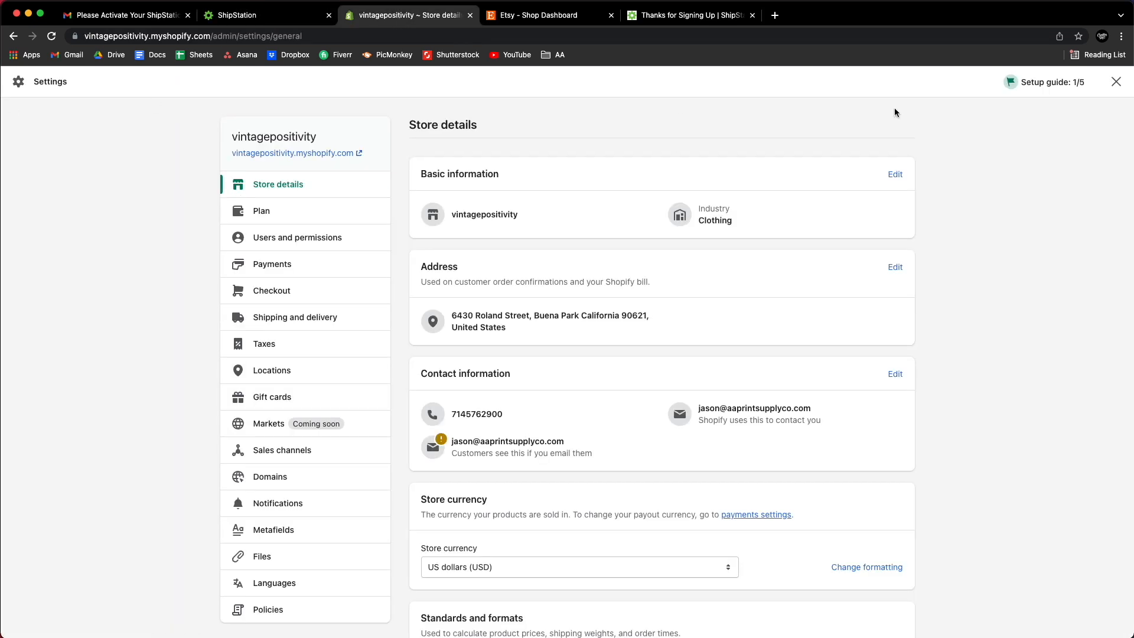
{"action": "left_click", "coordinate": [1115, 82]}
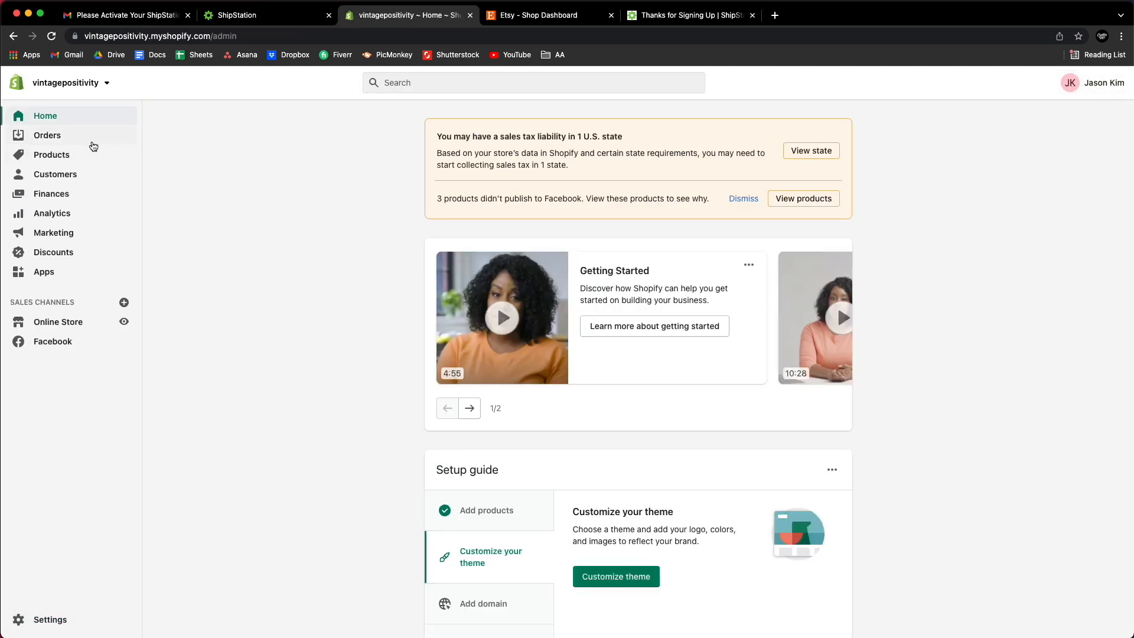
{"action": "left_click", "coordinate": [92, 145]}
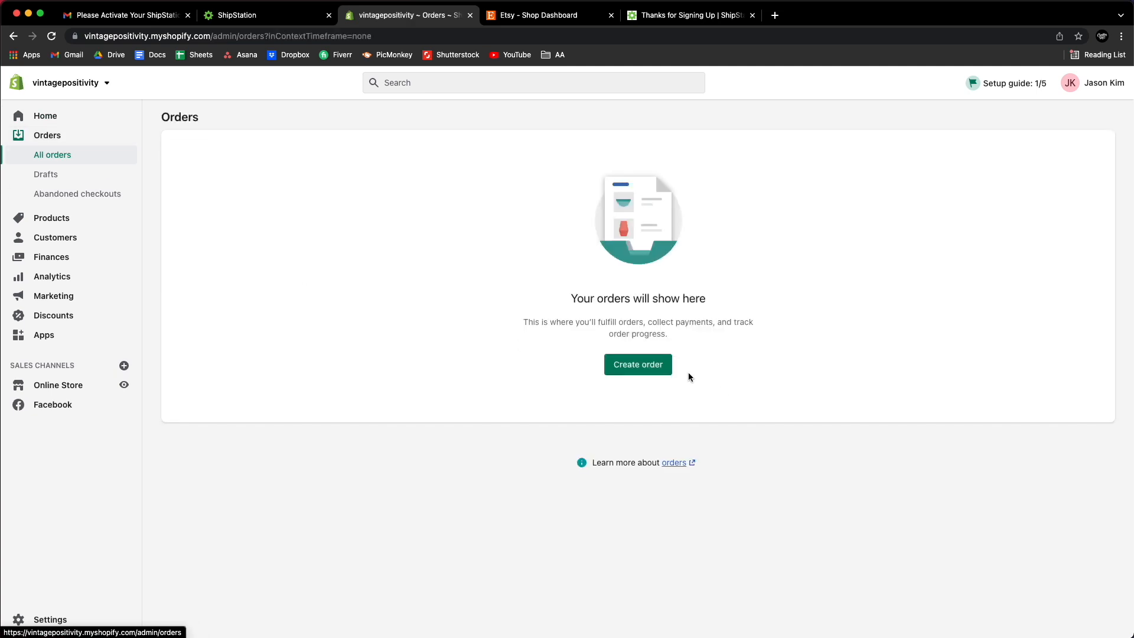
{"action": "left_click", "coordinate": [630, 362]}
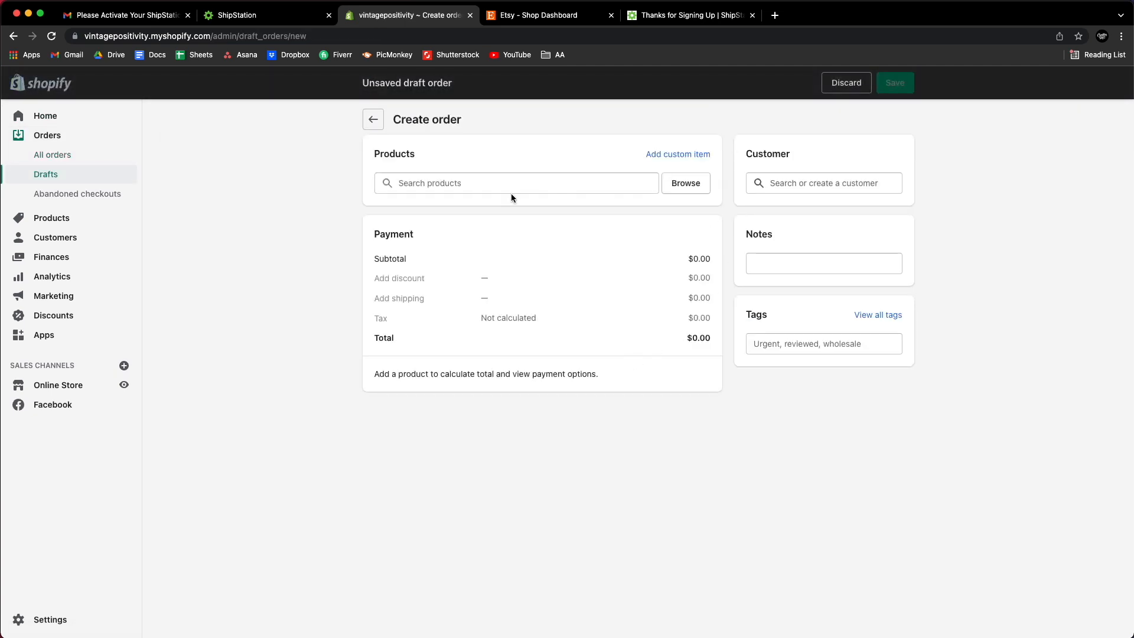
Create a new test customer with name, email and company All American Print Supply Co.
{"action": "left_click", "coordinate": [788, 183]}
{"action": "left_click", "coordinate": [820, 214]}
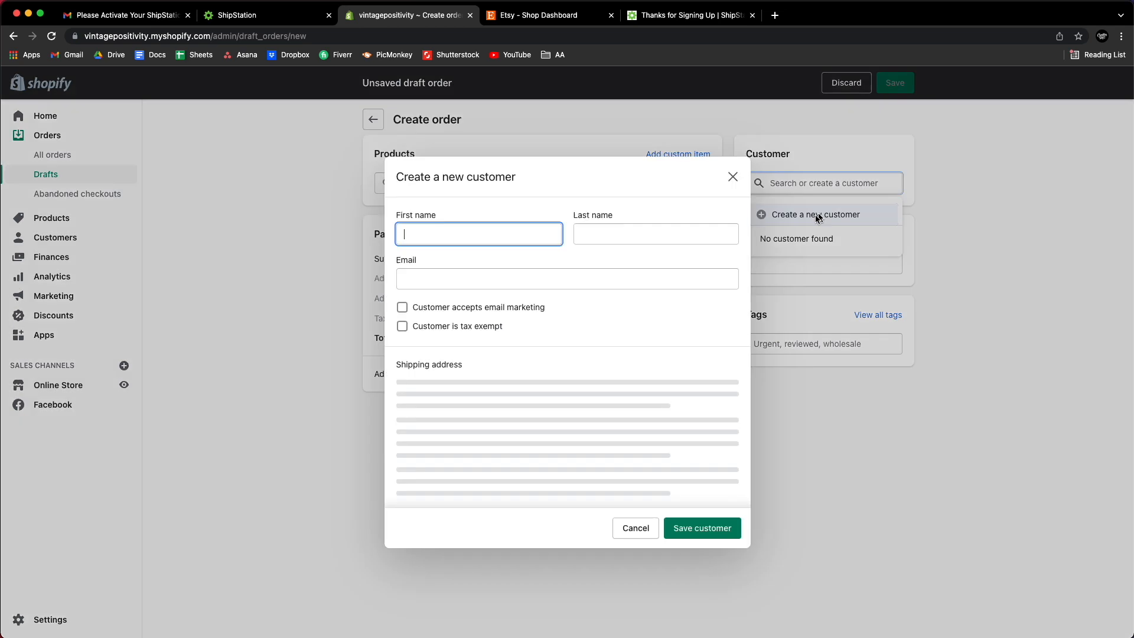
{"action": "type", "text": "Test"}
{"action": "key", "text": "Tab"}
{"action": "type", "text": "Customer"}
{"action": "key", "text": "Tab"}
{"action": "key", "text": "Tab"}
{"action": "type", "text": "All American Print Supply Co."}
Add the customer's street address and phone number, then save the customer.
{"action": "key", "text": "Tab"}
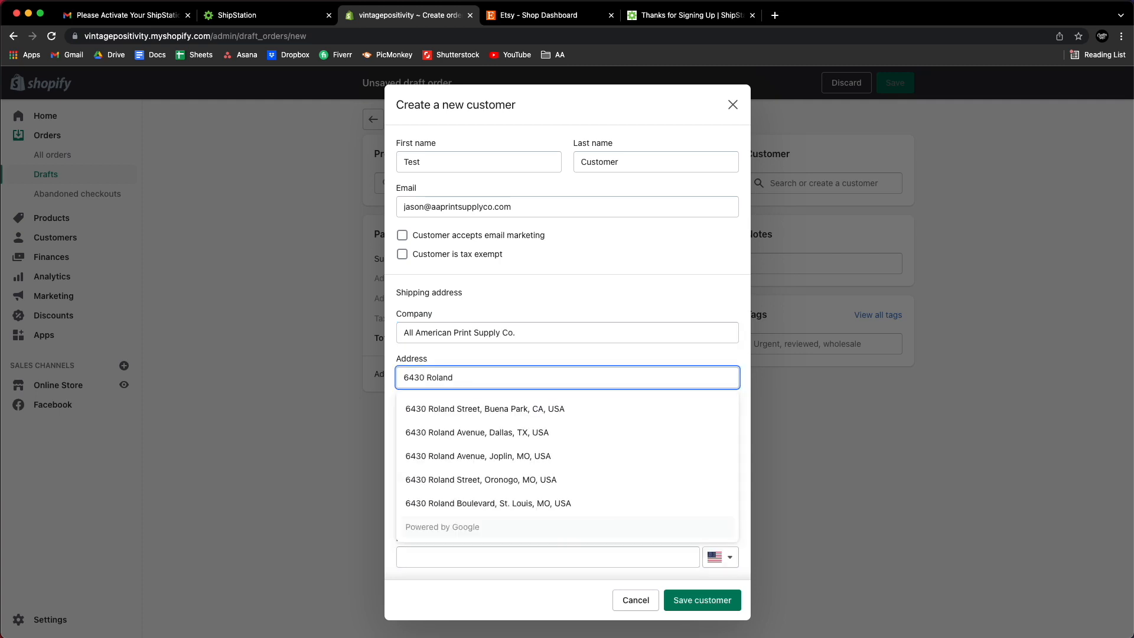
{"action": "key", "text": "Down"}
{"action": "key", "text": "Return"}
{"action": "left_click", "coordinate": [495, 564]}
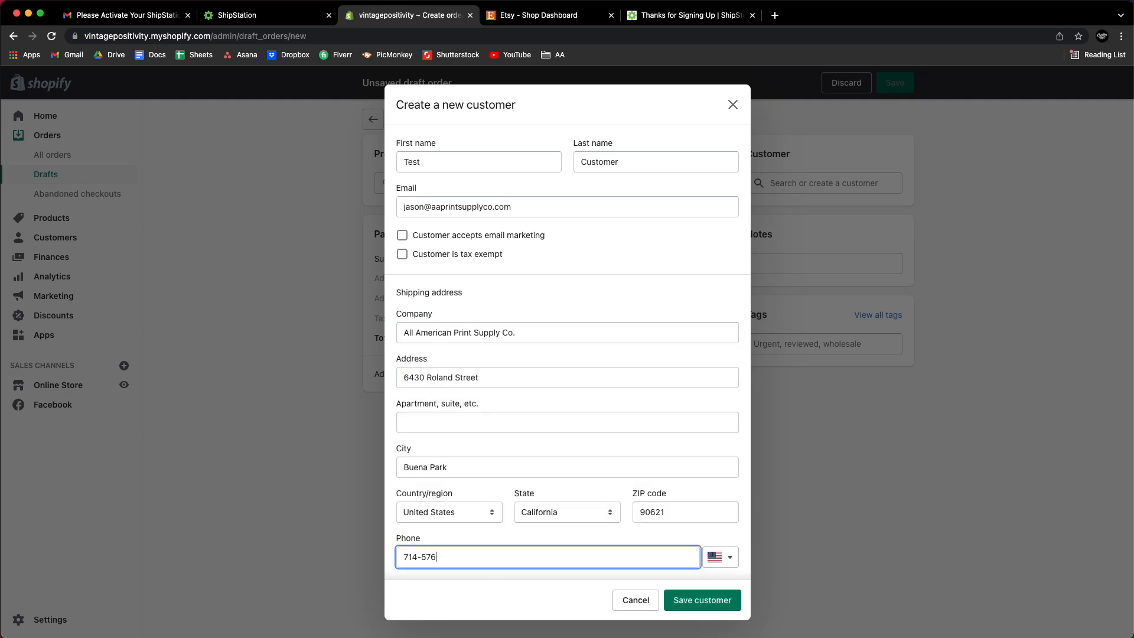
{"action": "left_click", "coordinate": [728, 598]}
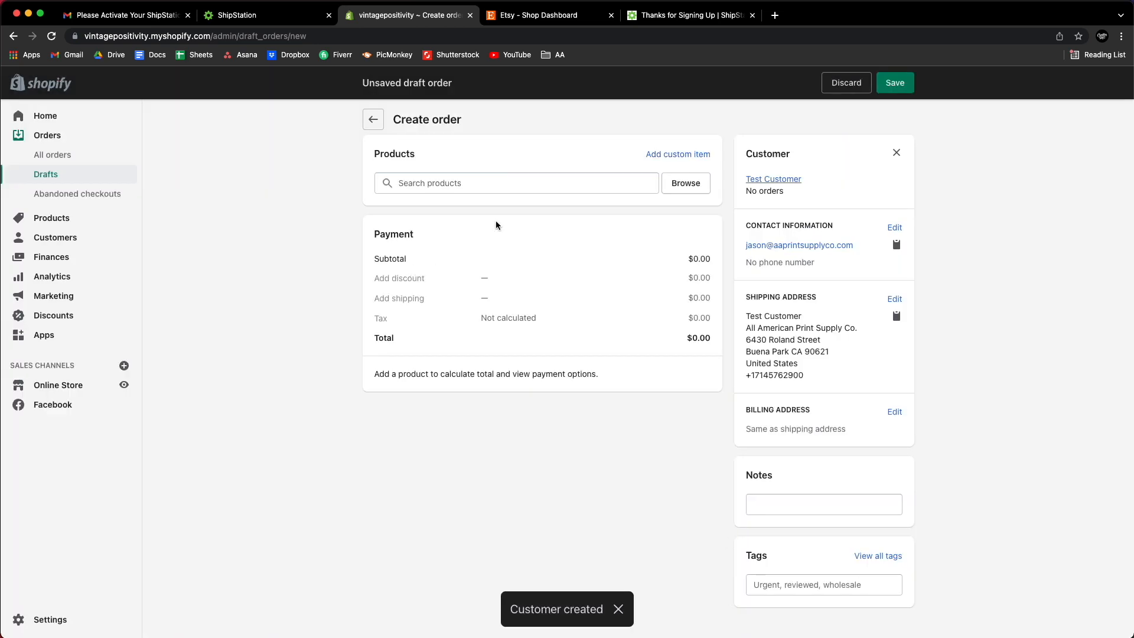
Add one Stay Positive Tee - Forest Green, size L, and create the order marked paid.
{"action": "left_click", "coordinate": [673, 189]}
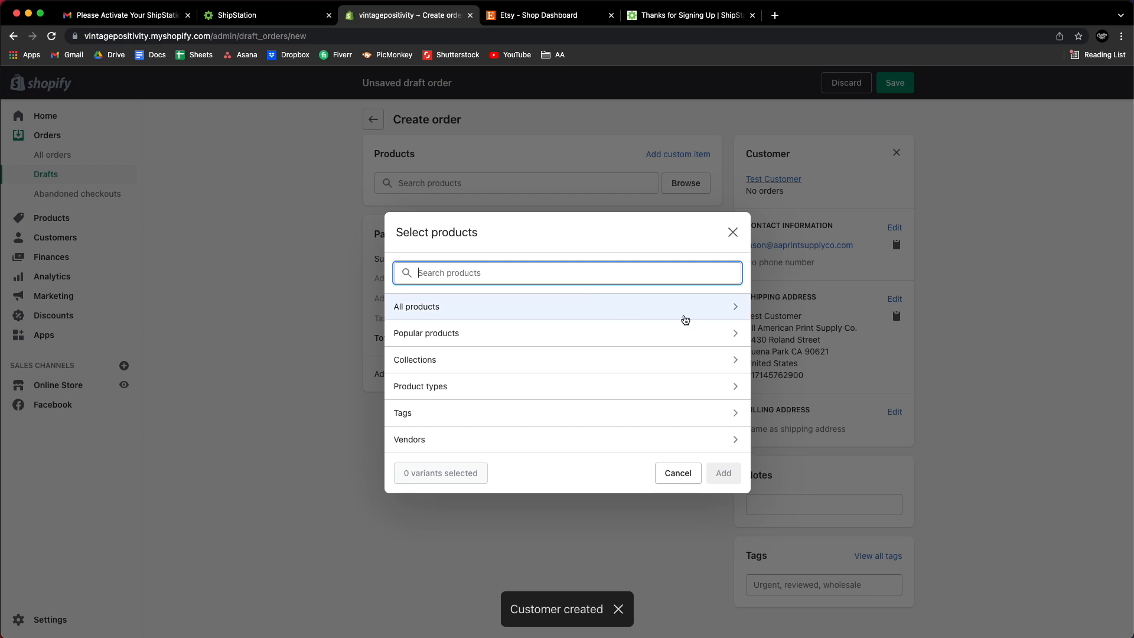
{"action": "left_click", "coordinate": [702, 318]}
{"action": "scroll", "coordinate": [498, 325], "scroll_direction": "down", "scroll_amount": 5}
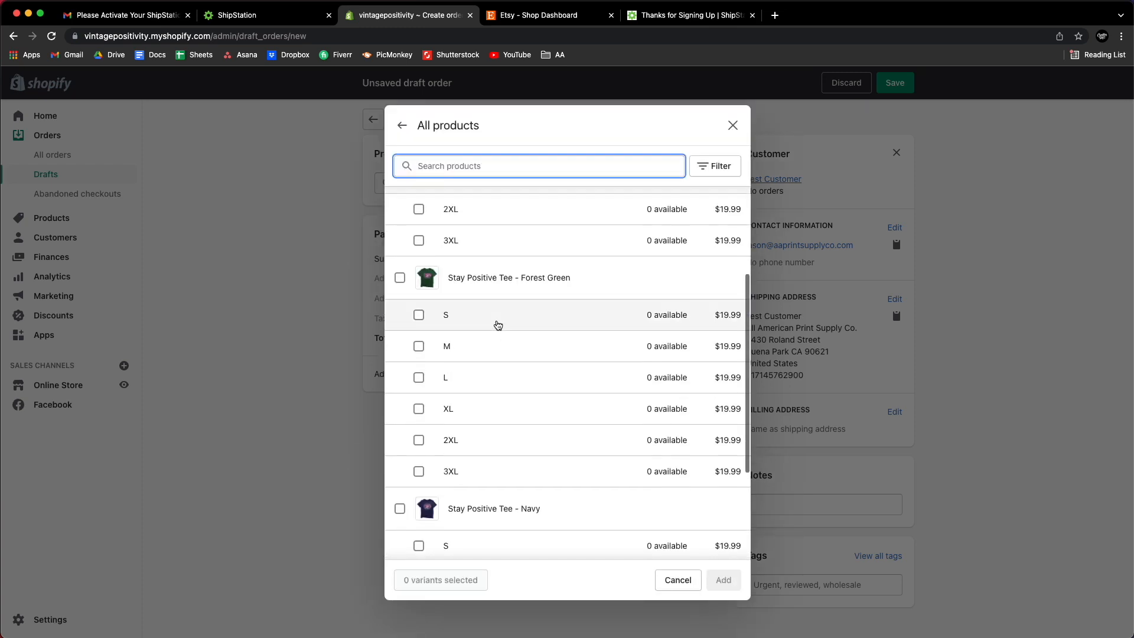
{"action": "scroll", "coordinate": [498, 325], "scroll_direction": "up", "scroll_amount": 3}
{"action": "left_click", "coordinate": [419, 416]}
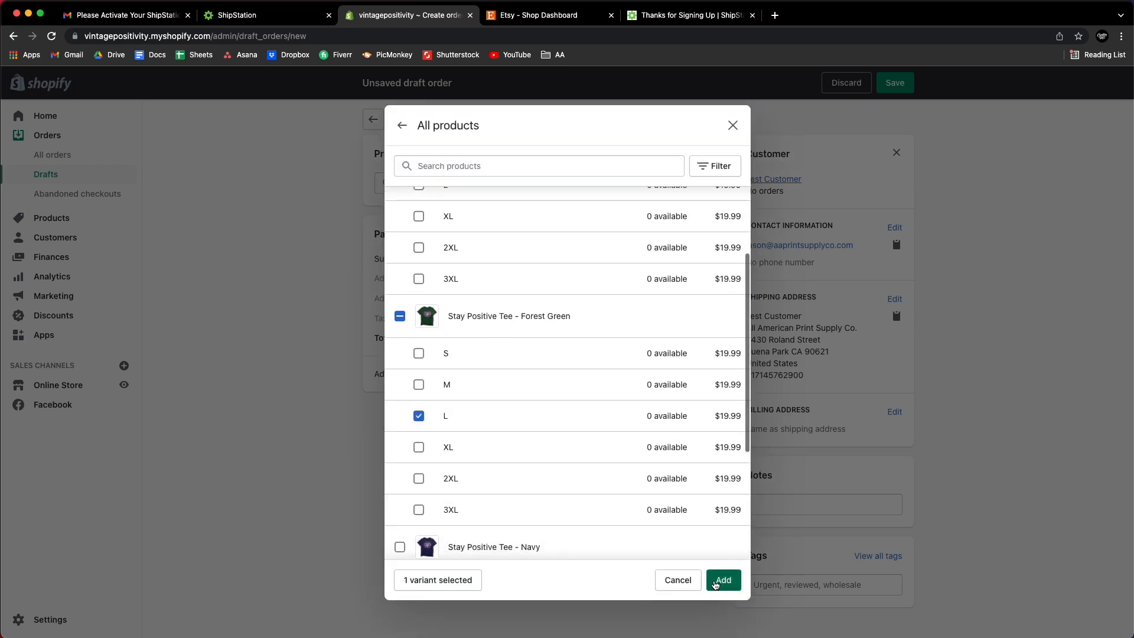
{"action": "left_click", "coordinate": [723, 579]}
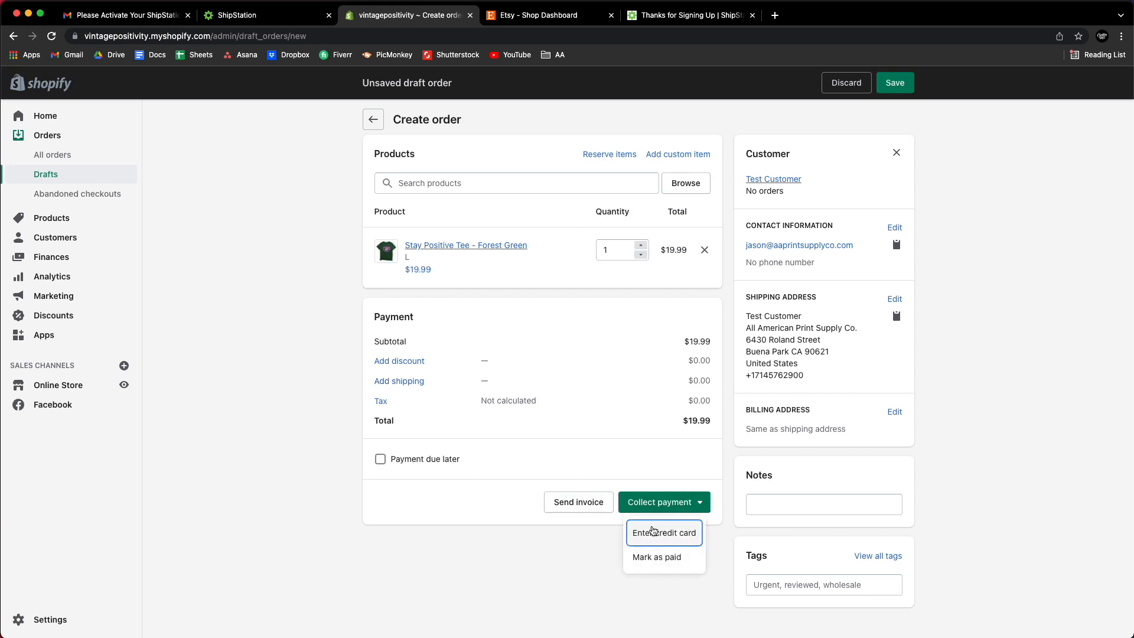
{"action": "left_click", "coordinate": [641, 557]}
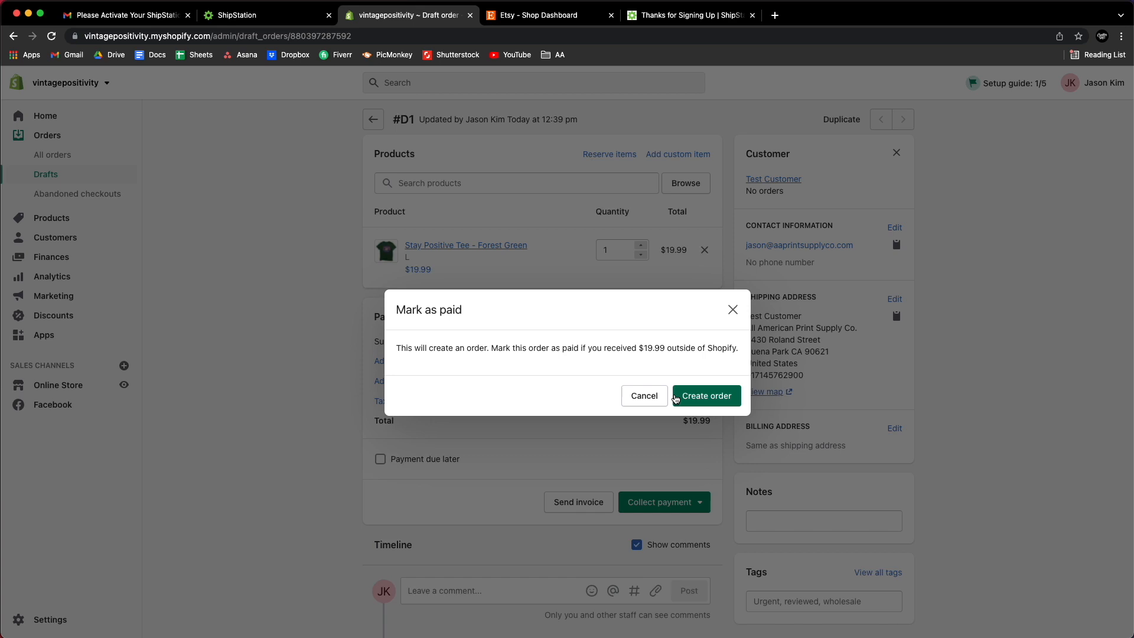
{"action": "left_click", "coordinate": [679, 397]}
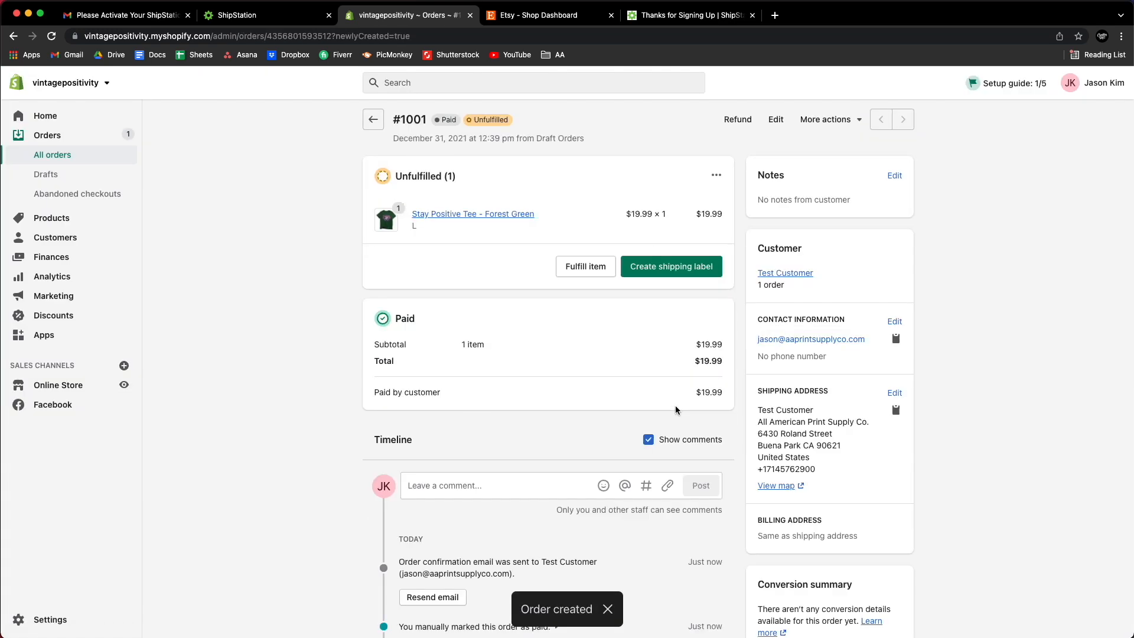
Select Shopify order 1001 under Awaiting Shipment and open its full details.
{"action": "left_click", "coordinate": [265, 16]}
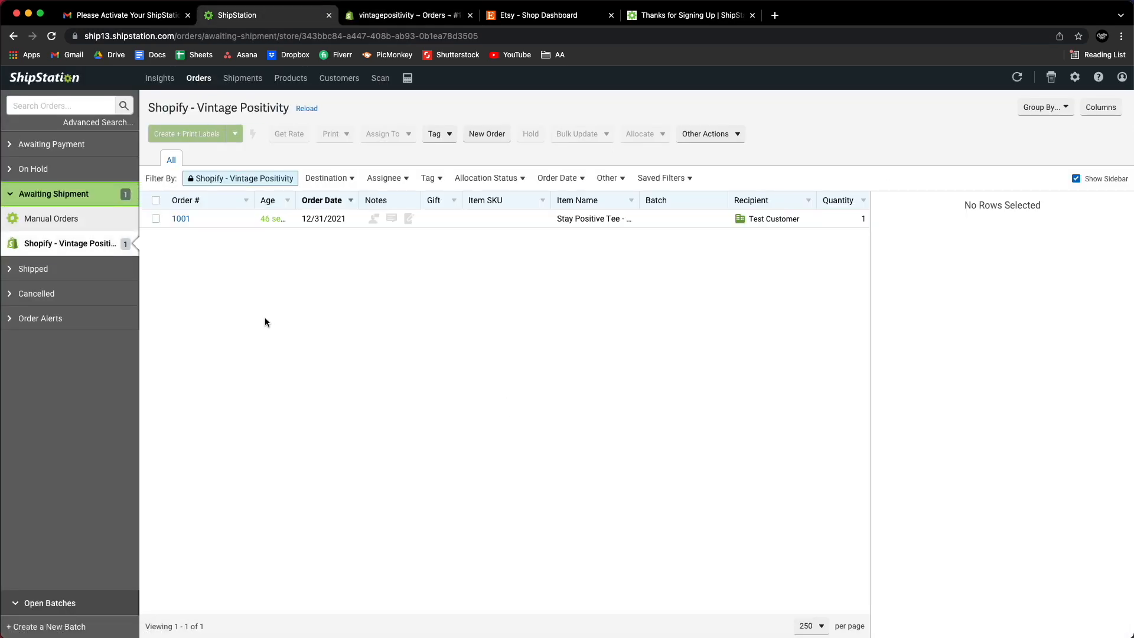
{"action": "left_click", "coordinate": [246, 223]}
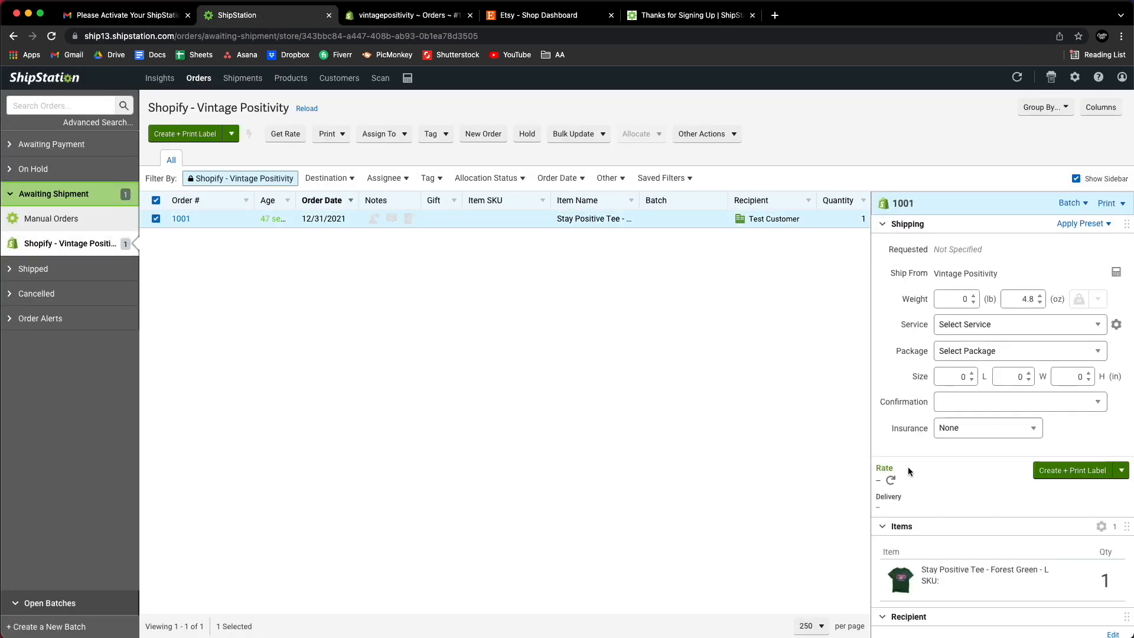
{"action": "scroll", "coordinate": [1010, 372], "scroll_direction": "down", "scroll_amount": 10}
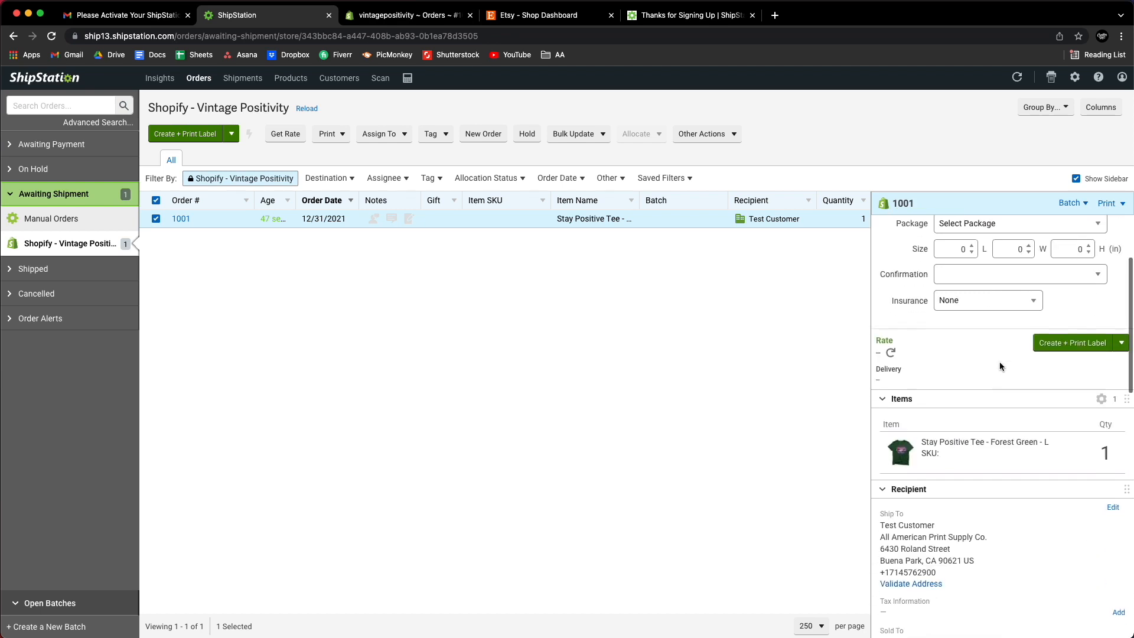
{"action": "scroll", "coordinate": [992, 474], "scroll_direction": "up", "scroll_amount": 10}
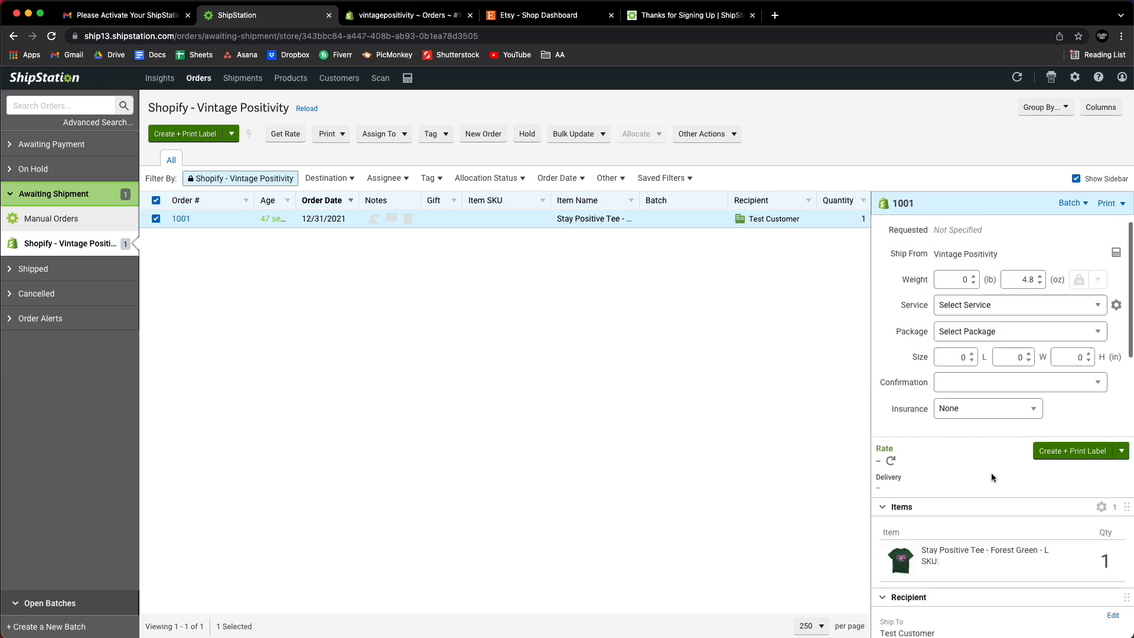
{"action": "left_click", "coordinate": [181, 220]}
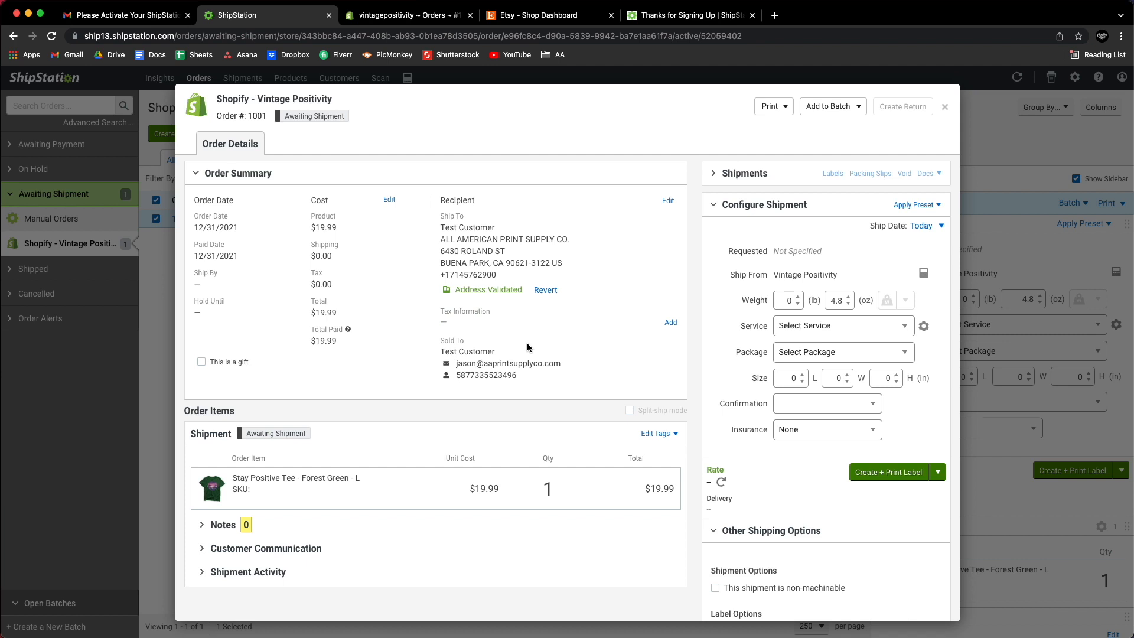
Review order 1001's available shipping services without choosing one, then close the details.
{"action": "left_click", "coordinate": [826, 327]}
{"action": "scroll", "coordinate": [841, 395], "scroll_direction": "down", "scroll_amount": 2}
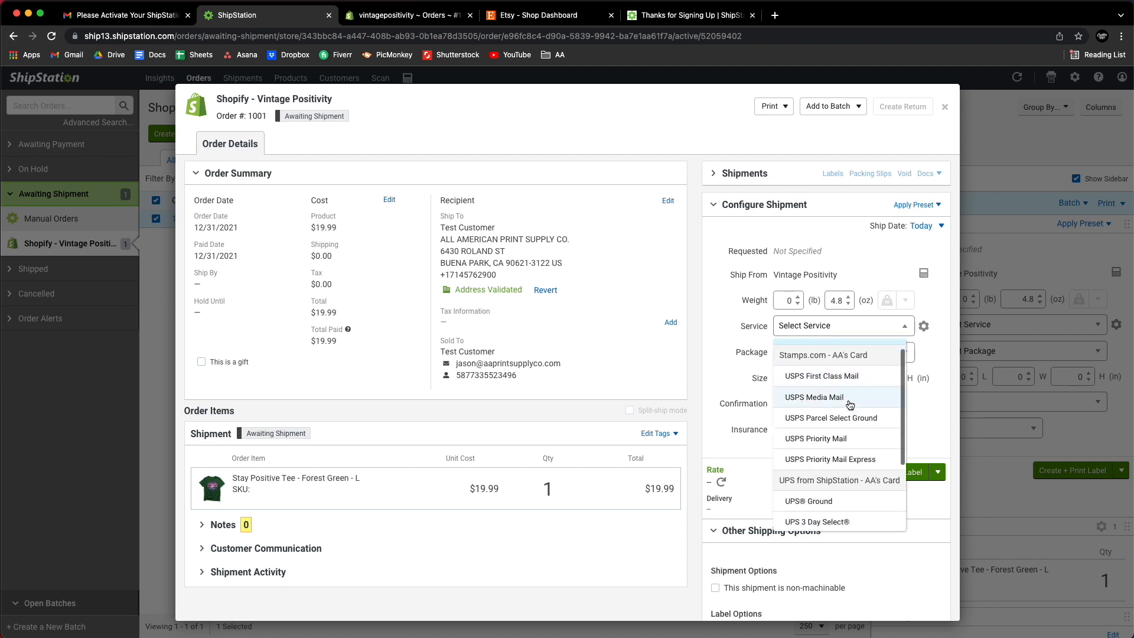
{"action": "scroll", "coordinate": [850, 405], "scroll_direction": "down", "scroll_amount": 4}
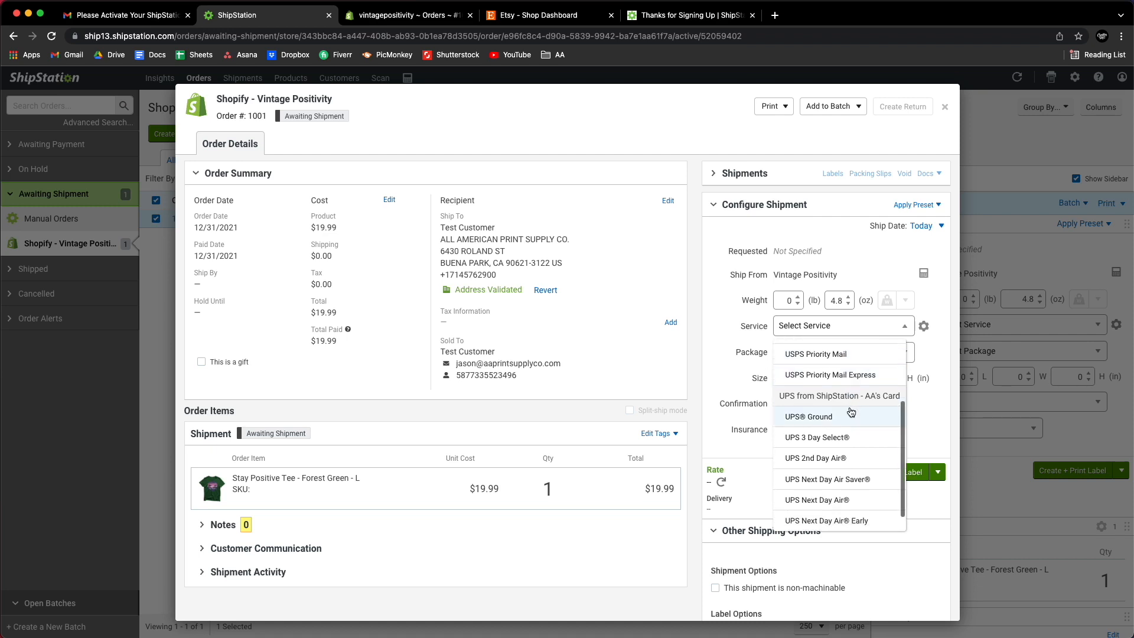
{"action": "scroll", "coordinate": [852, 414], "scroll_direction": "up", "scroll_amount": 6}
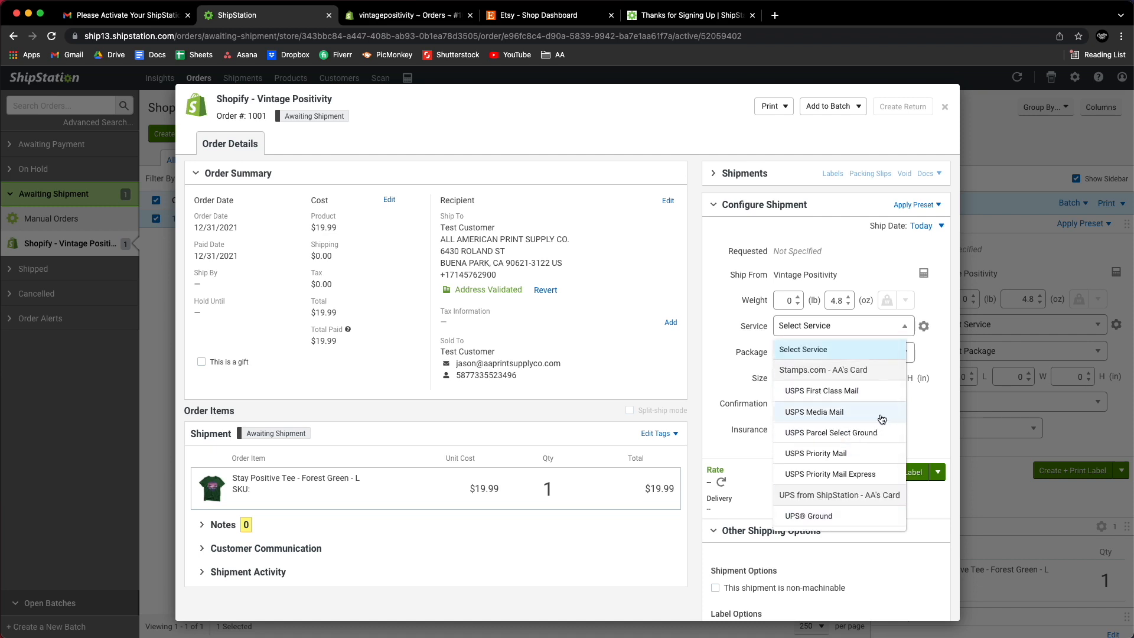
{"action": "left_click", "coordinate": [831, 323]}
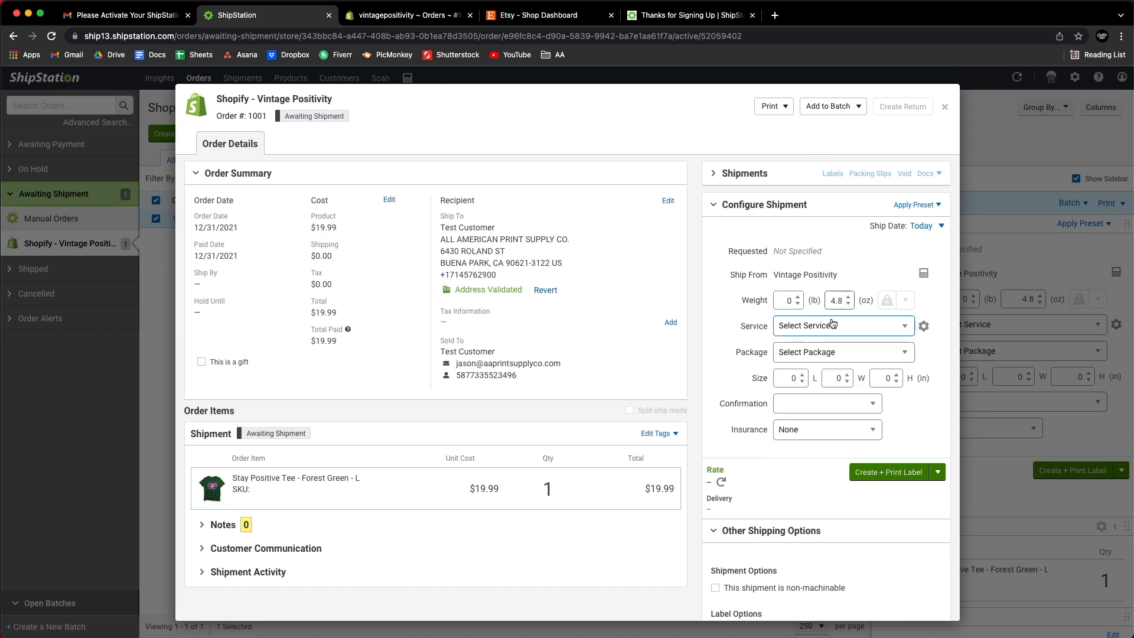
{"action": "left_click", "coordinate": [945, 107]}
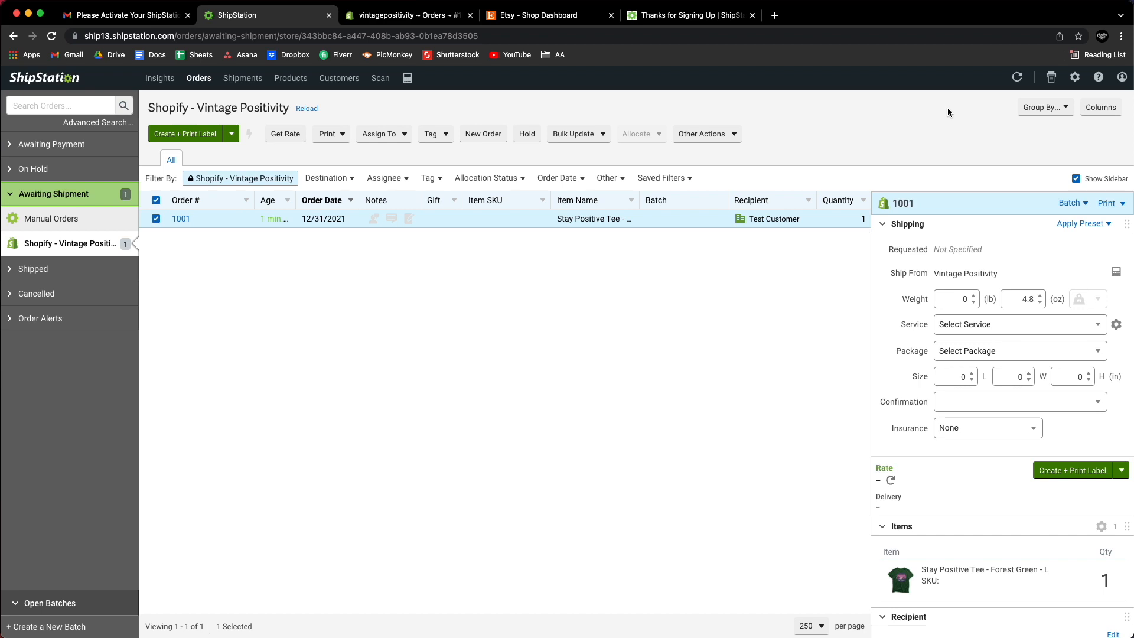
{"action": "left_click", "coordinate": [1075, 77]}
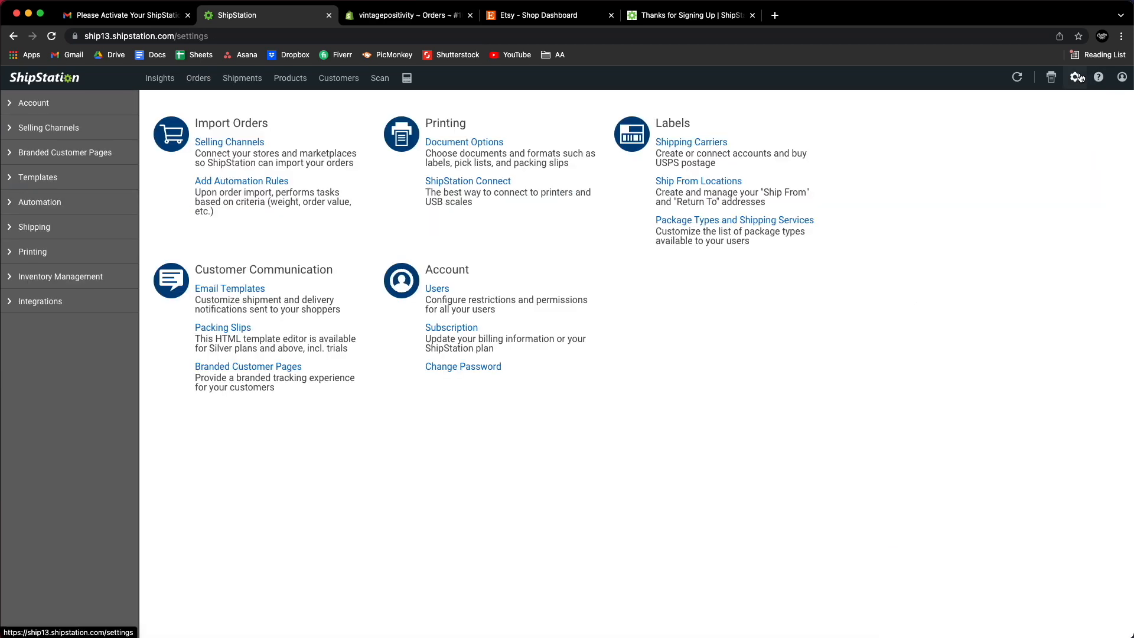
Choose Etsy as a new marketplace to connect from the store setup page.
{"action": "left_click", "coordinate": [245, 142]}
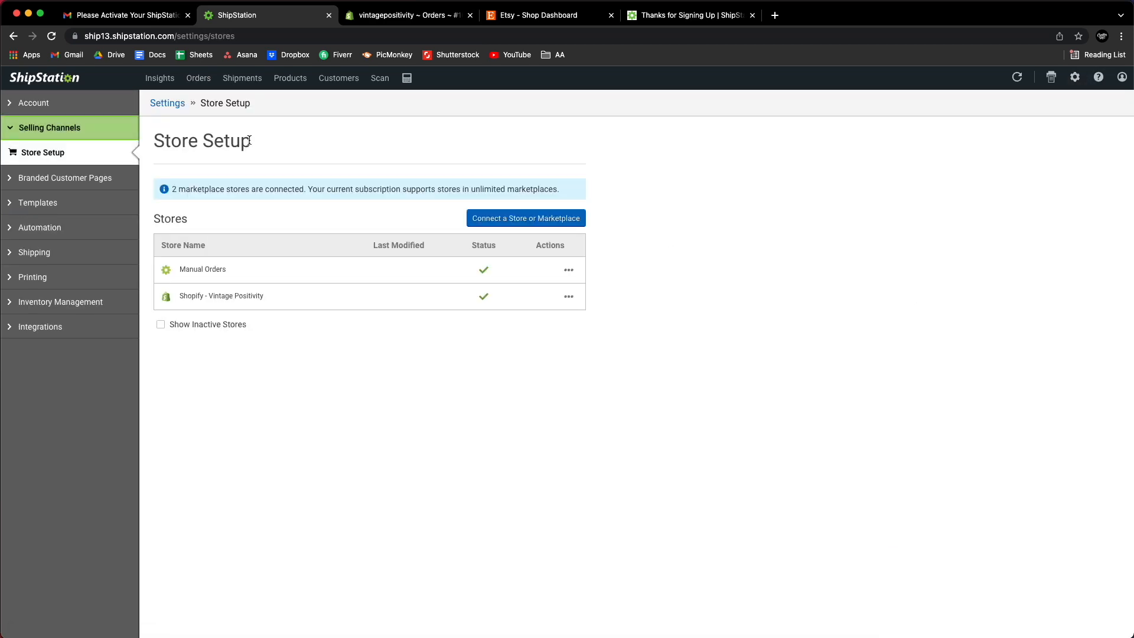
{"action": "left_click", "coordinate": [541, 219]}
{"action": "left_click", "coordinate": [511, 227]}
{"action": "type", "text": "etsy"}
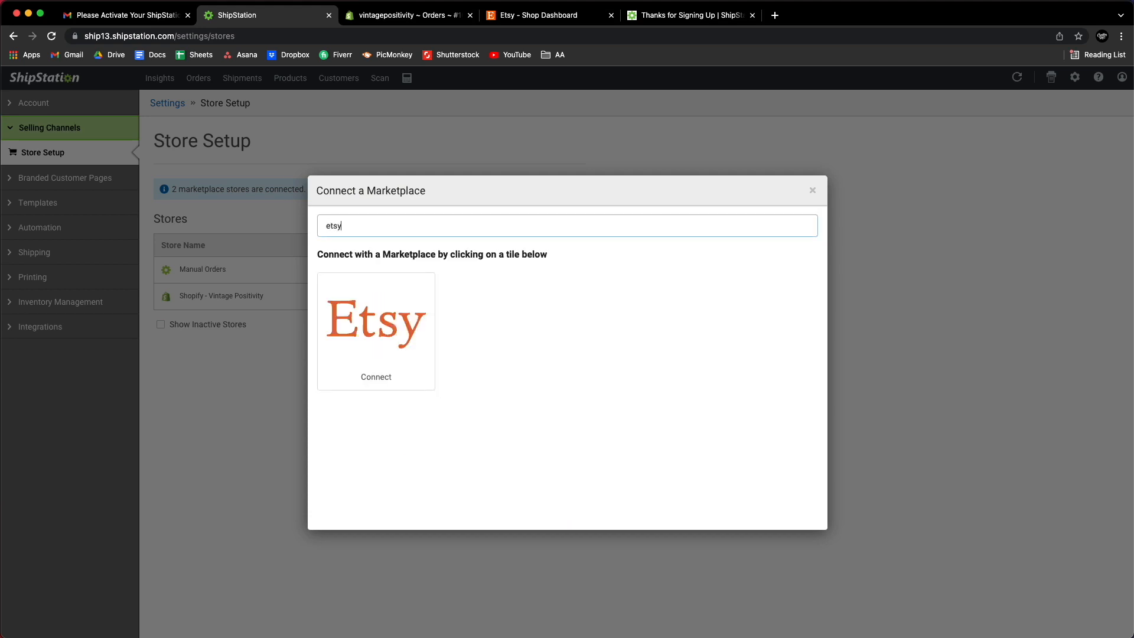
{"action": "left_click", "coordinate": [384, 332]}
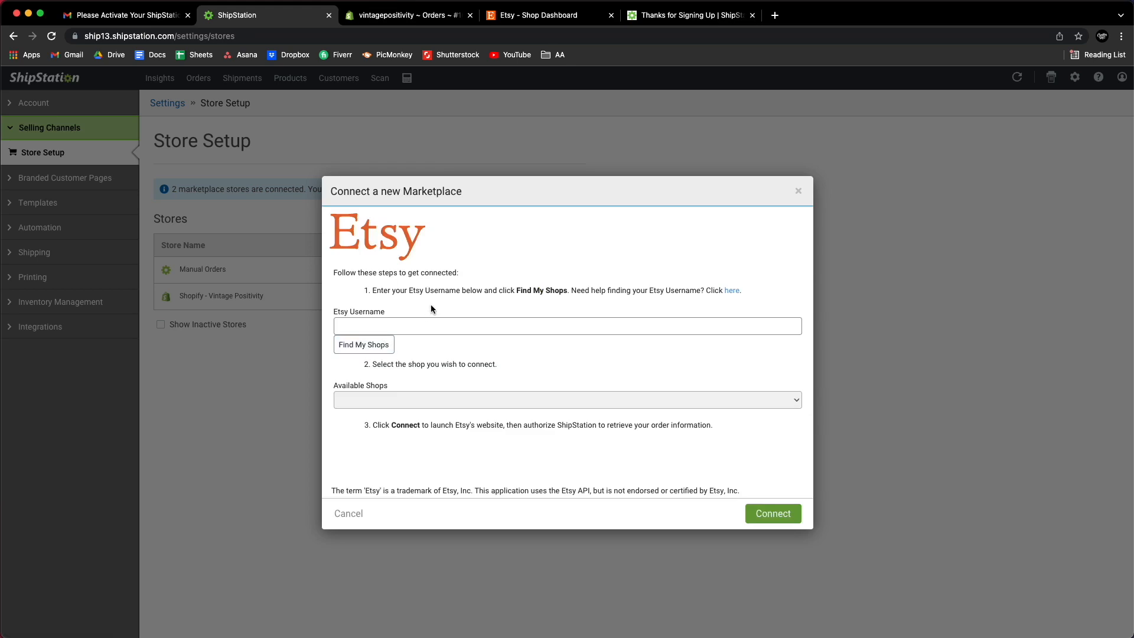
Try Find My Shops without a username, dismiss the error, and open Etsy's Listings.
{"action": "left_click_drag", "start_coordinate": [445, 290], "coordinate": [590, 284]}
{"action": "left_click", "coordinate": [612, 259]}
{"action": "left_click", "coordinate": [350, 353]}
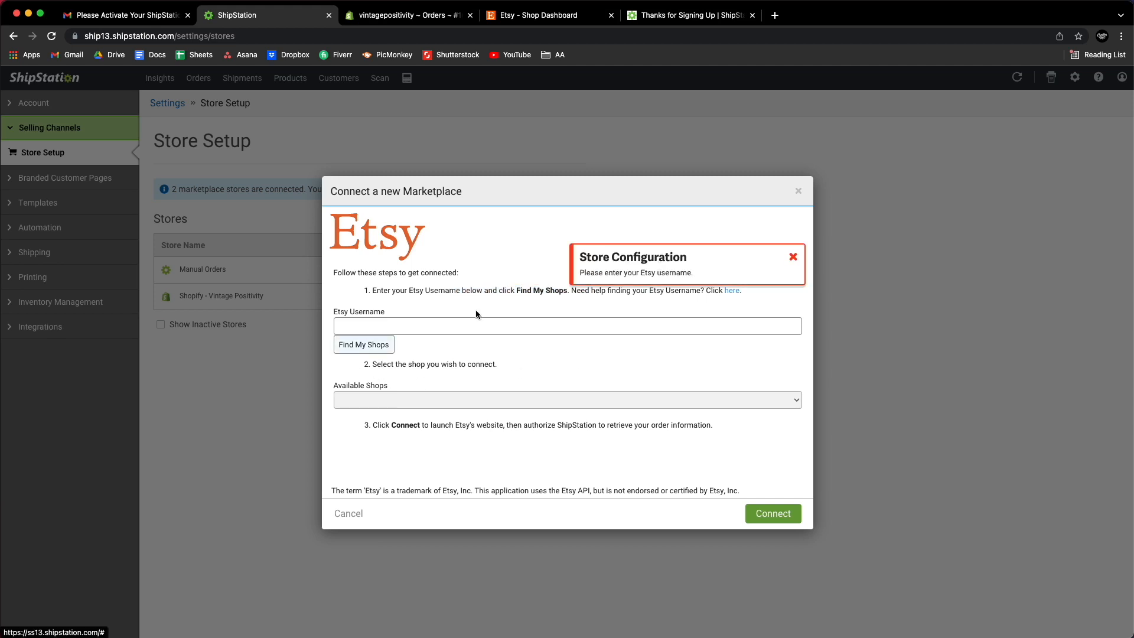
{"action": "left_click", "coordinate": [793, 257]}
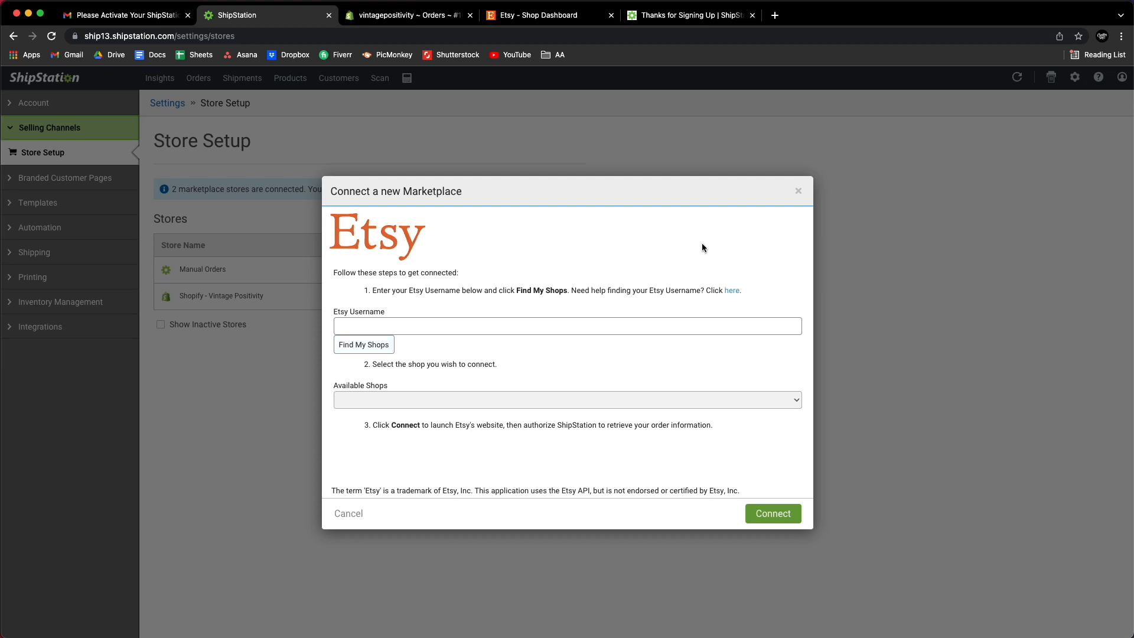
{"action": "left_click", "coordinate": [523, 16]}
{"action": "left_click", "coordinate": [93, 176]}
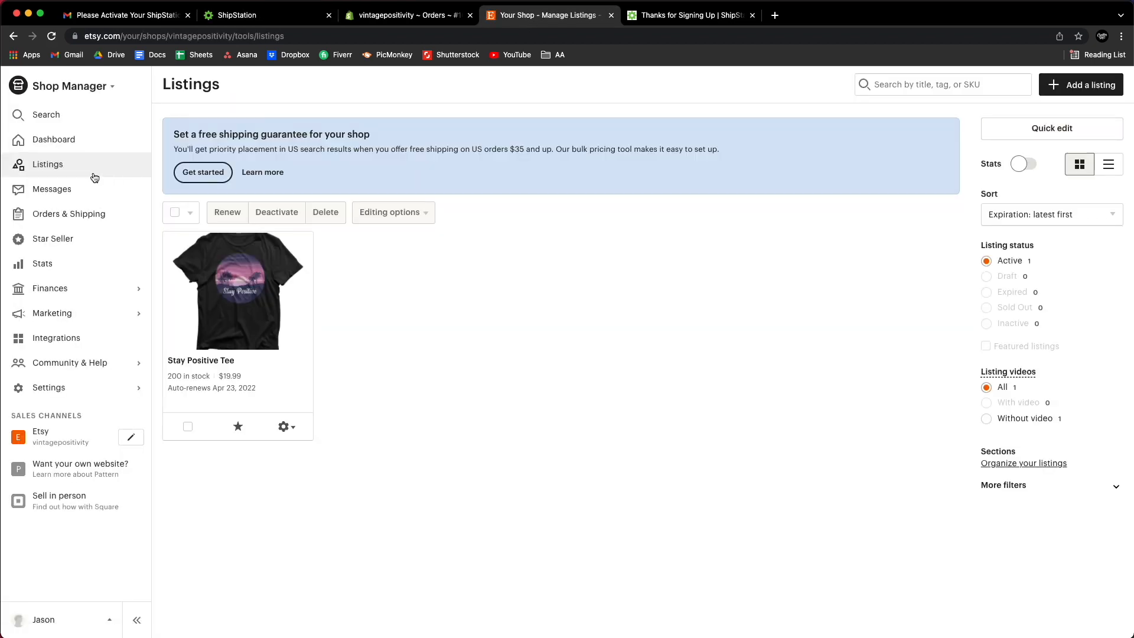
Go from the Stay Positive Tee listing to the shop owner's profile and copy its ID.
{"action": "left_click", "coordinate": [282, 427]}
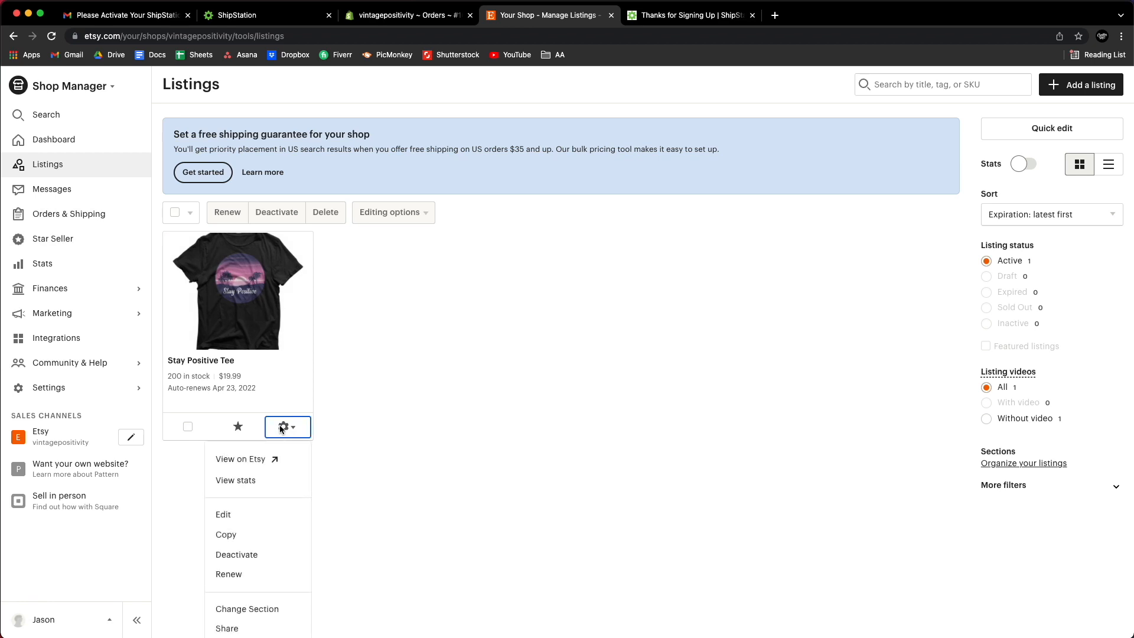
{"action": "left_click", "coordinate": [265, 460]}
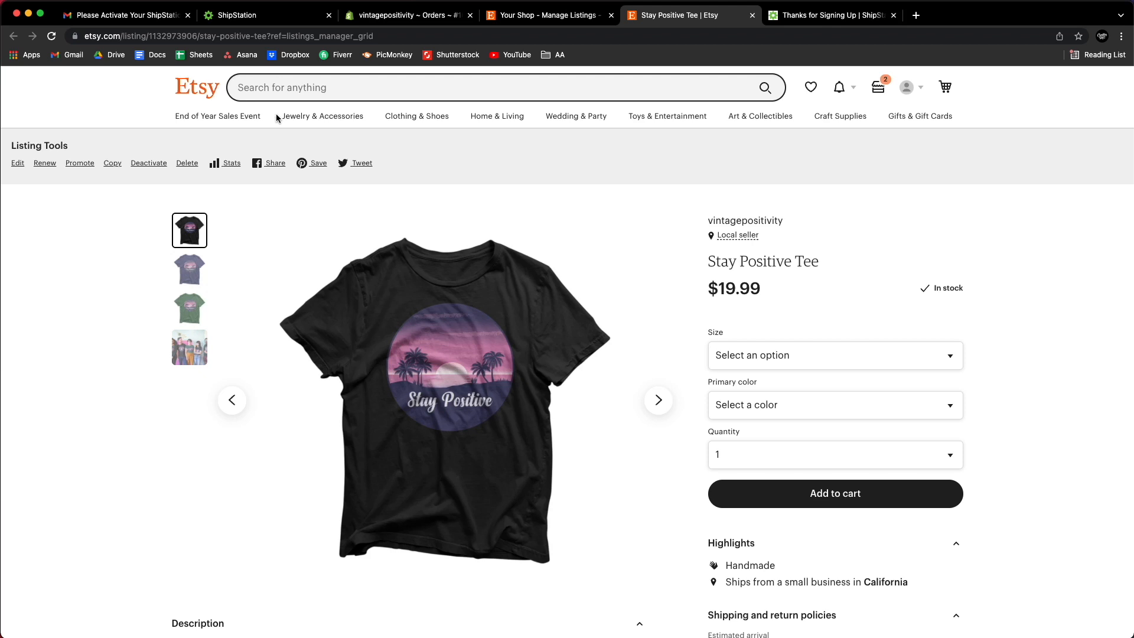
{"action": "left_click", "coordinate": [776, 224]}
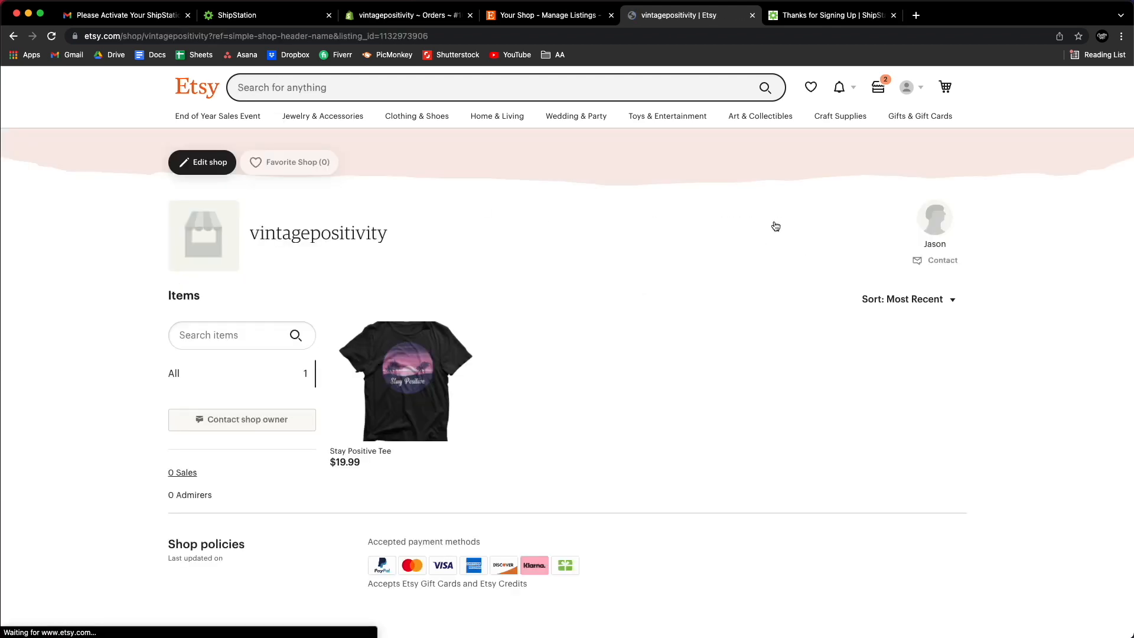
{"action": "left_click", "coordinate": [942, 241]}
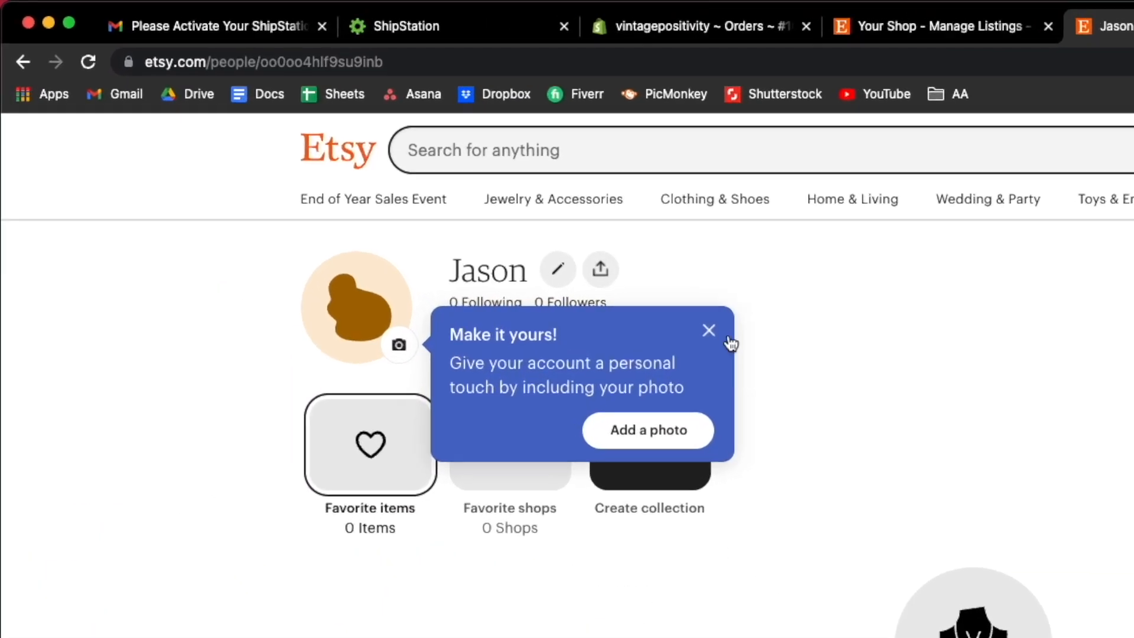
{"action": "left_click", "coordinate": [414, 193]}
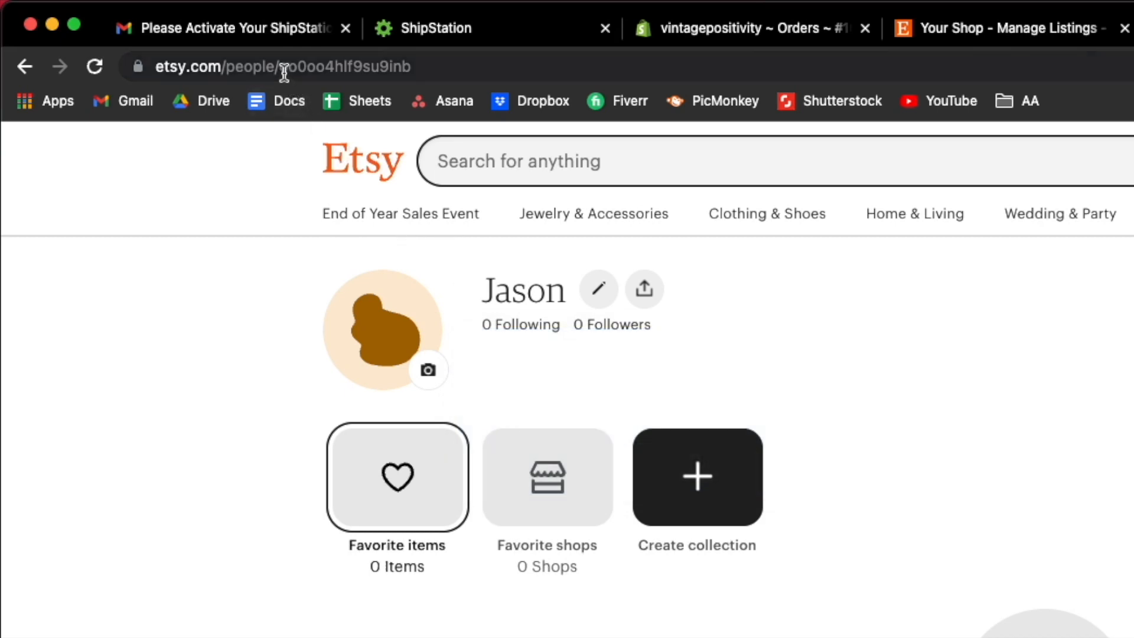
{"action": "left_click_drag", "start_coordinate": [281, 67], "coordinate": [498, 71]}
{"action": "key", "text": "super+c"}
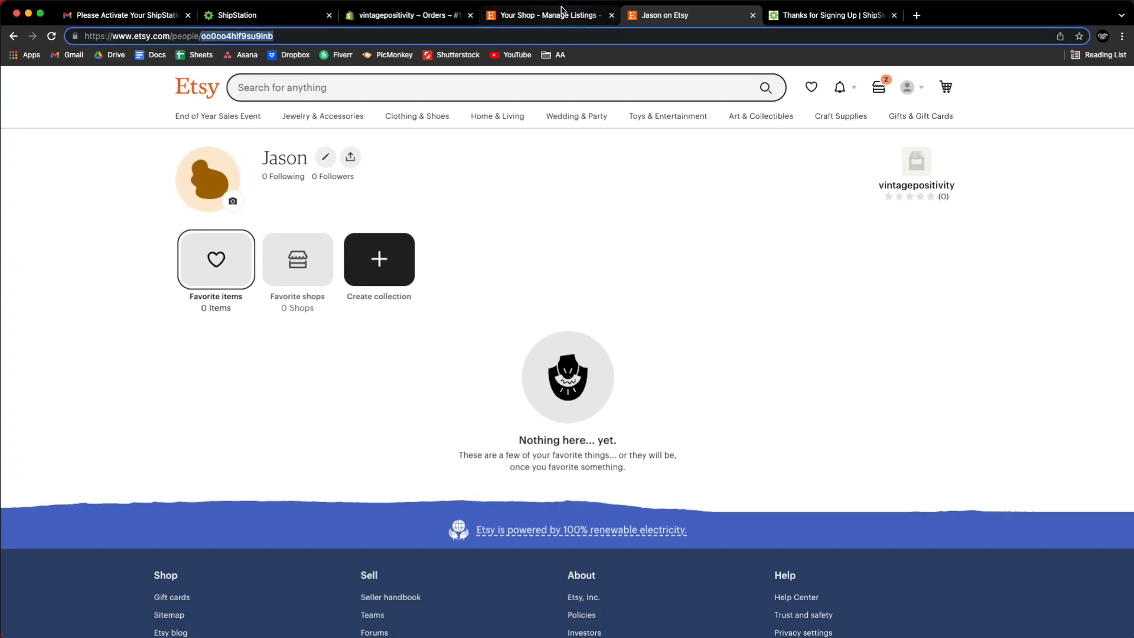
Paste the profile ID as the Etsy username and look up shops.
{"action": "left_click", "coordinate": [248, 22]}
{"action": "left_click", "coordinate": [425, 327]}
{"action": "key", "text": "super+v"}
{"action": "left_click", "coordinate": [363, 350]}
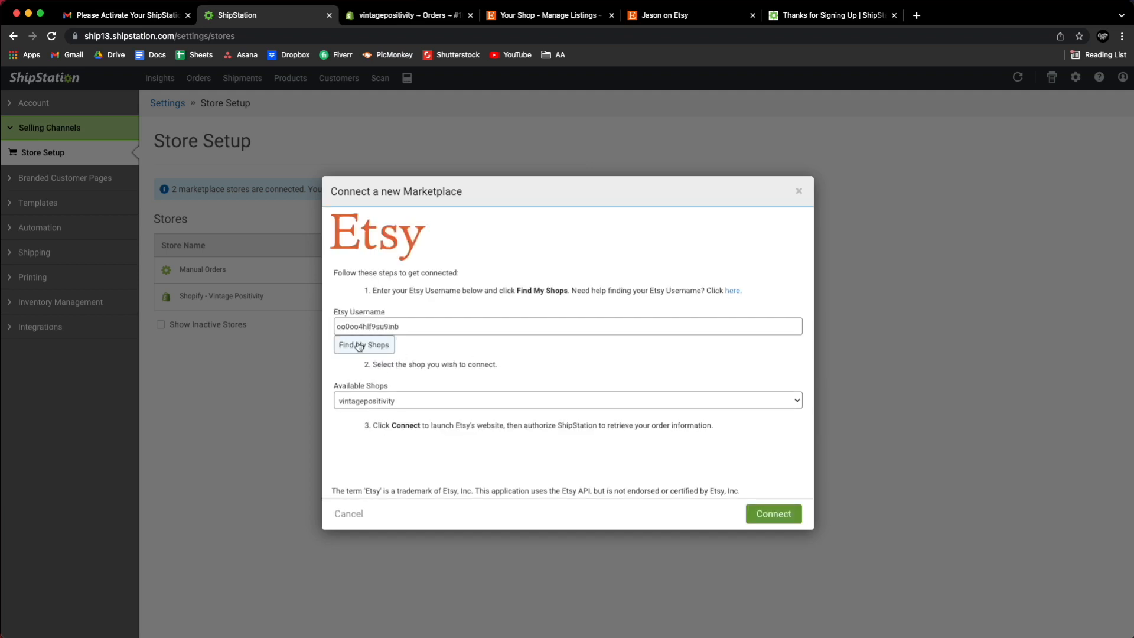
Select the vintagepositivity shop, connect it, and allow ShipStation access on Etsy.
{"action": "left_click", "coordinate": [510, 399]}
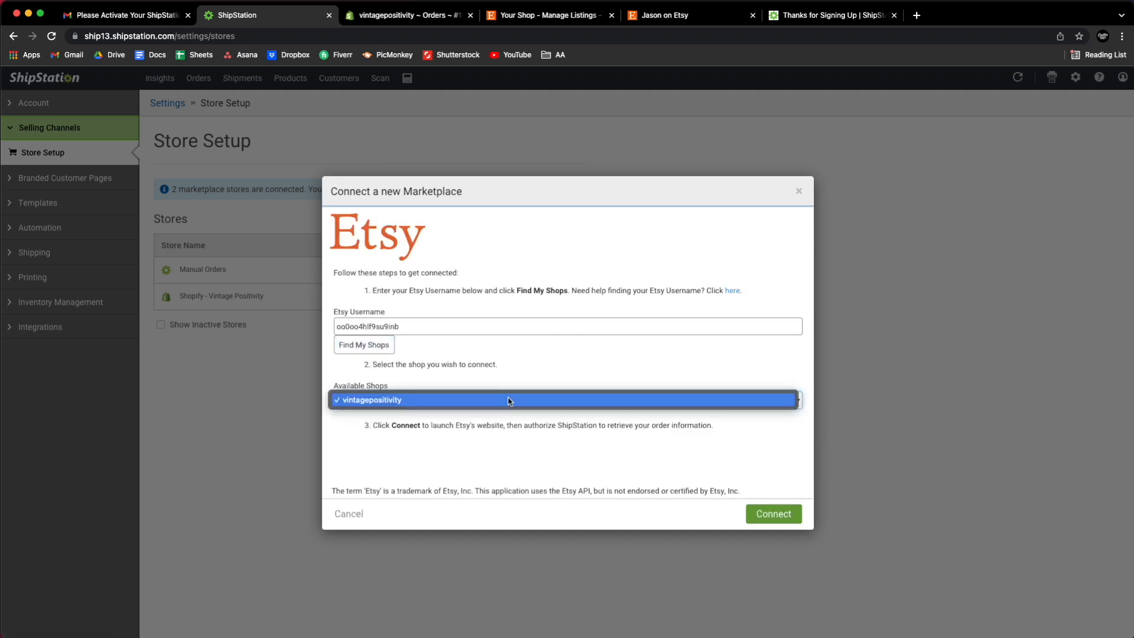
{"action": "left_click", "coordinate": [508, 400]}
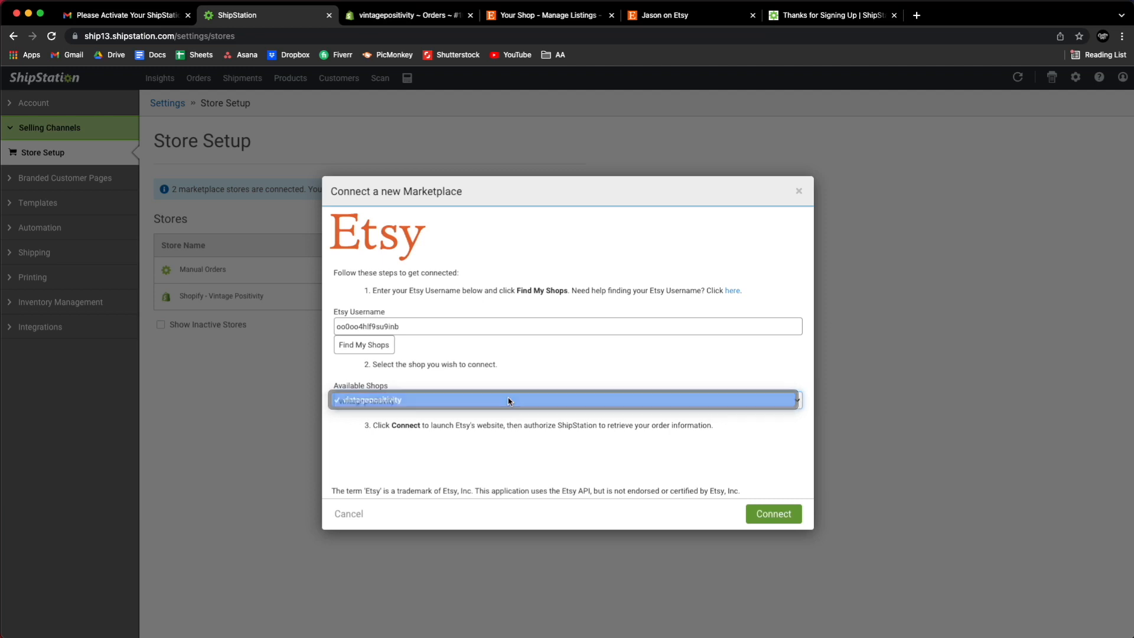
{"action": "left_click", "coordinate": [790, 523]}
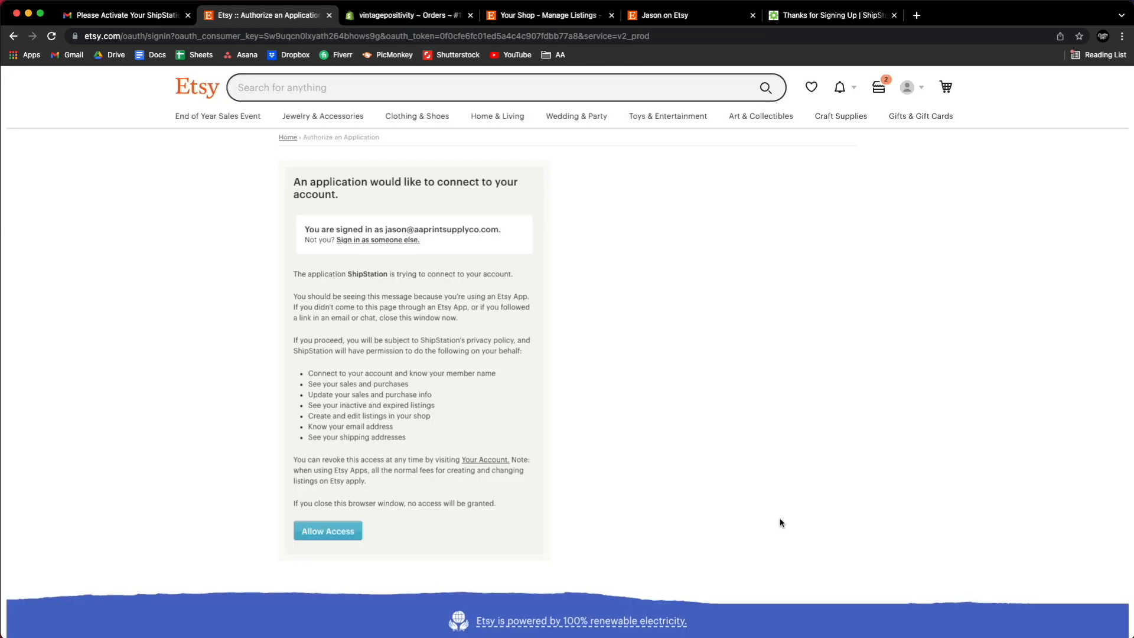
{"action": "left_click", "coordinate": [340, 534]}
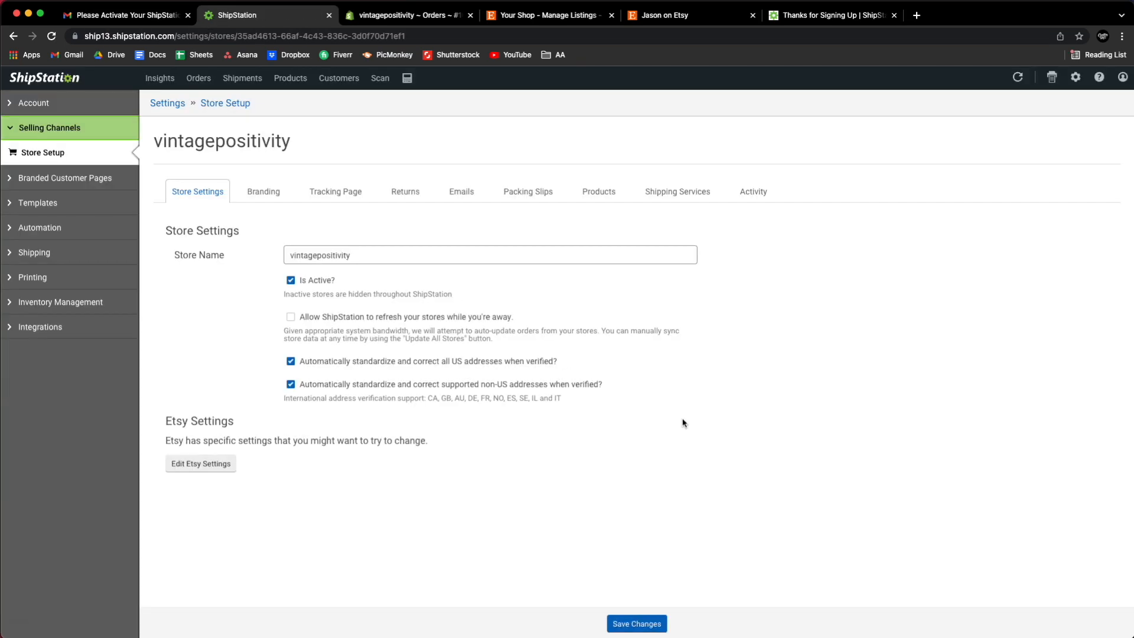
Enable automatic refreshing, rename the store 'Etsy - Vintage Positivity', and save.
{"action": "left_click", "coordinate": [304, 318]}
{"action": "double_click", "coordinate": [380, 254]}
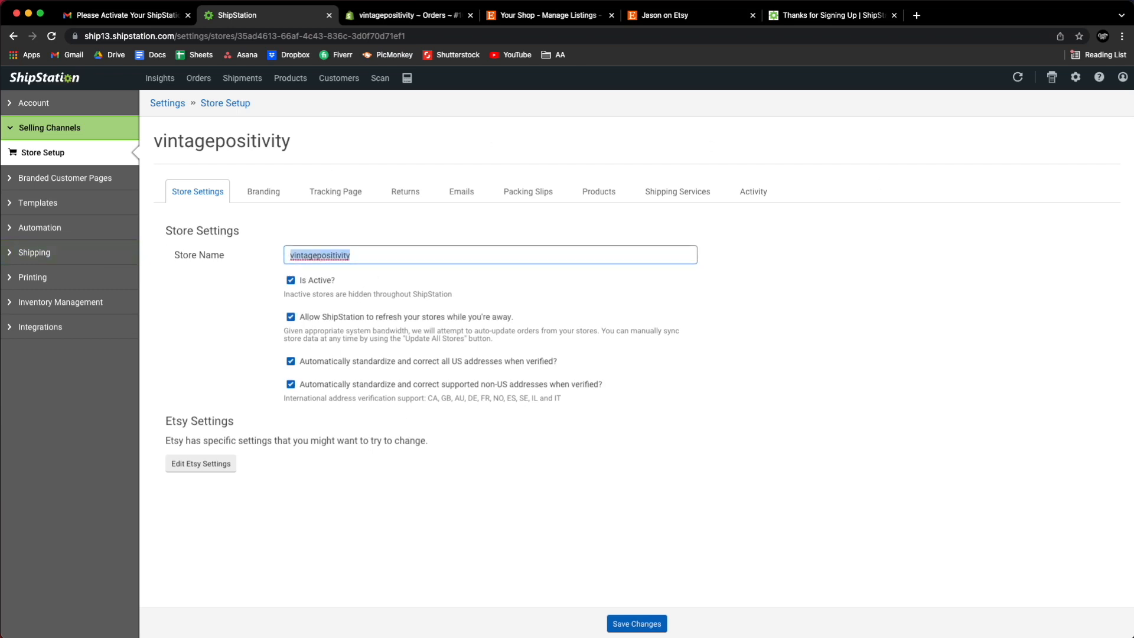
{"action": "type", "text": "Etsy - V"}
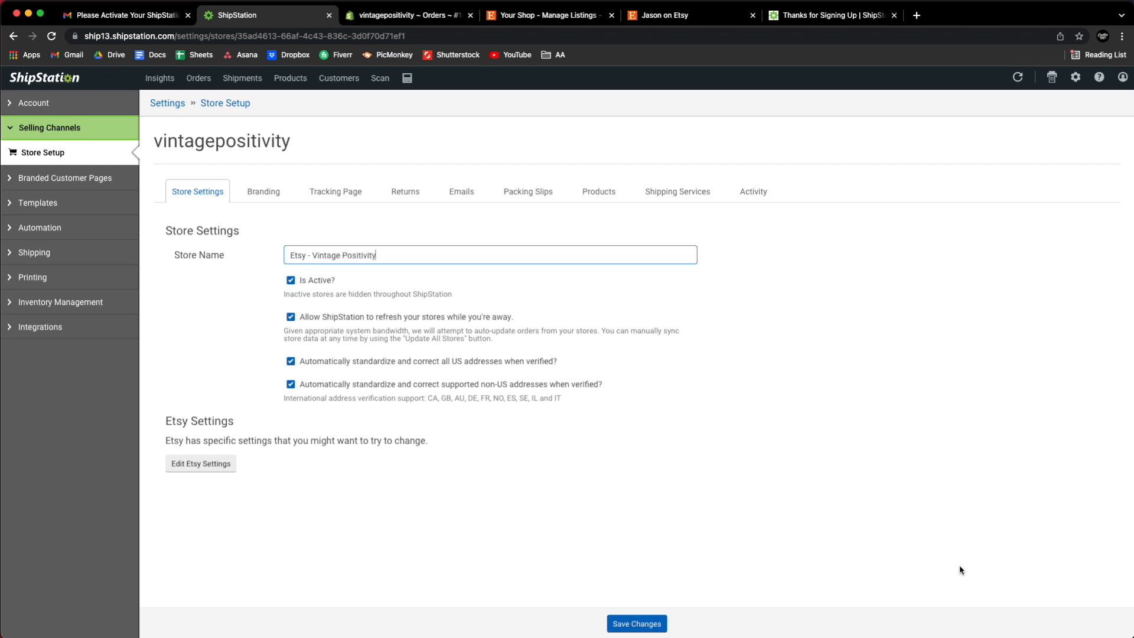
{"action": "left_click", "coordinate": [643, 620]}
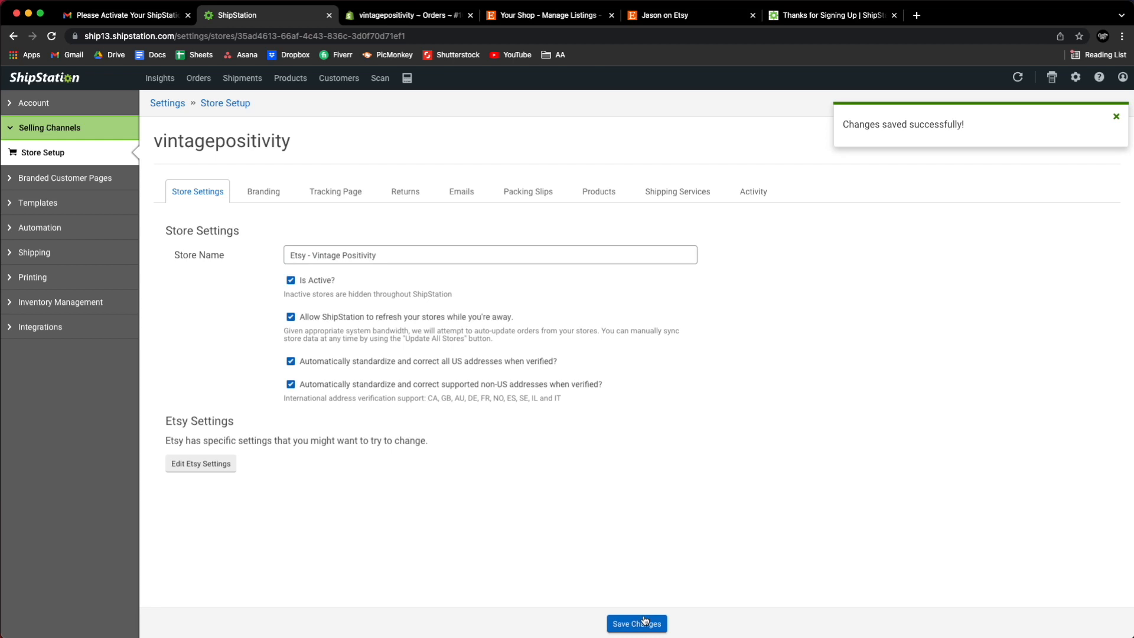
{"action": "left_click", "coordinate": [200, 78]}
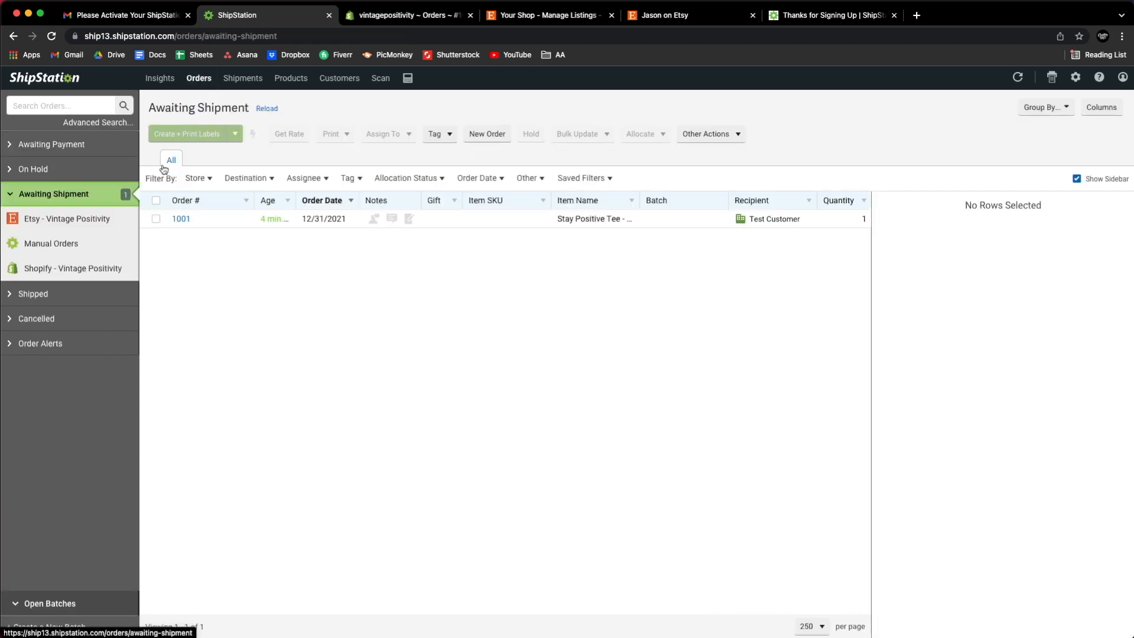
Filter ShipStation's orders to the Shopify store, then the Etsy store, and open Etsy's shop orders.
{"action": "left_click", "coordinate": [87, 269]}
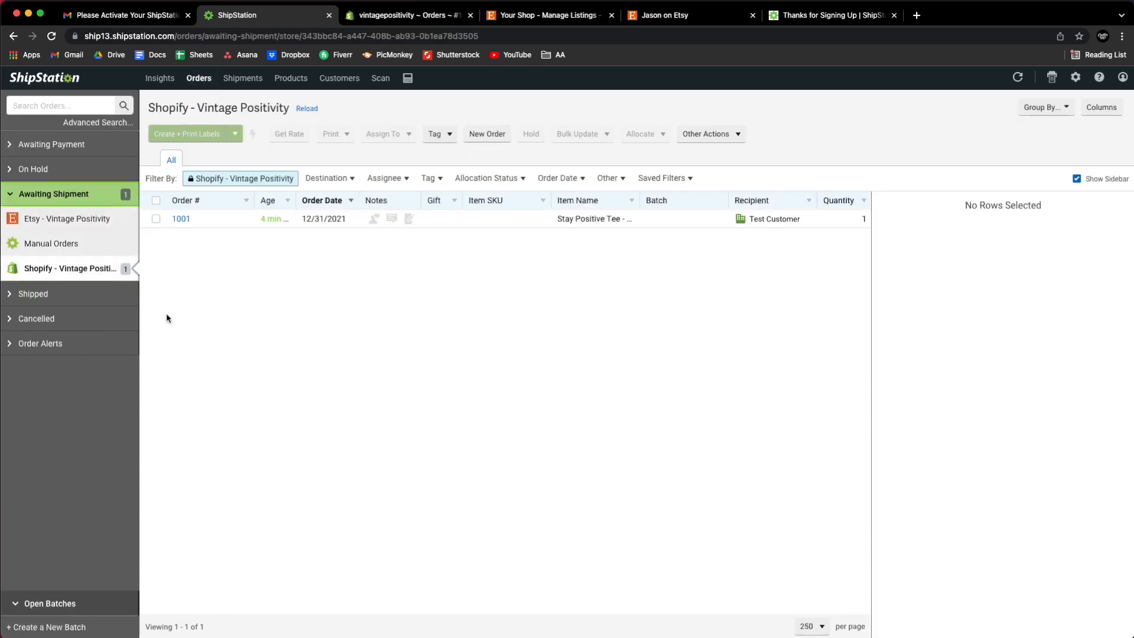
{"action": "left_click", "coordinate": [93, 221]}
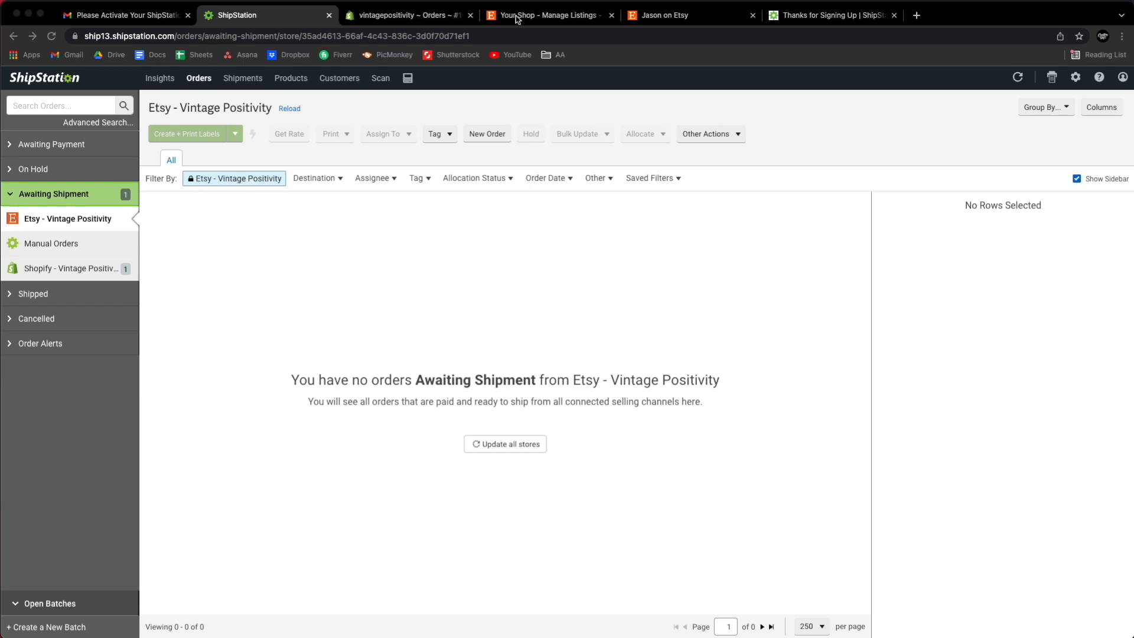
{"action": "left_click", "coordinate": [584, 19]}
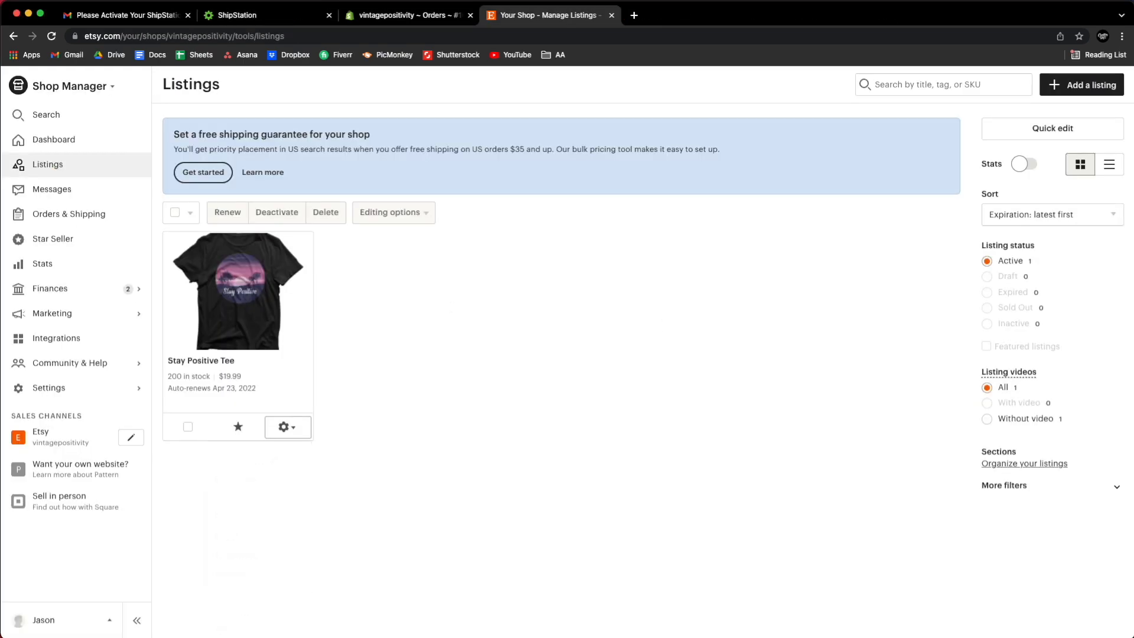
{"action": "left_click", "coordinate": [45, 217]}
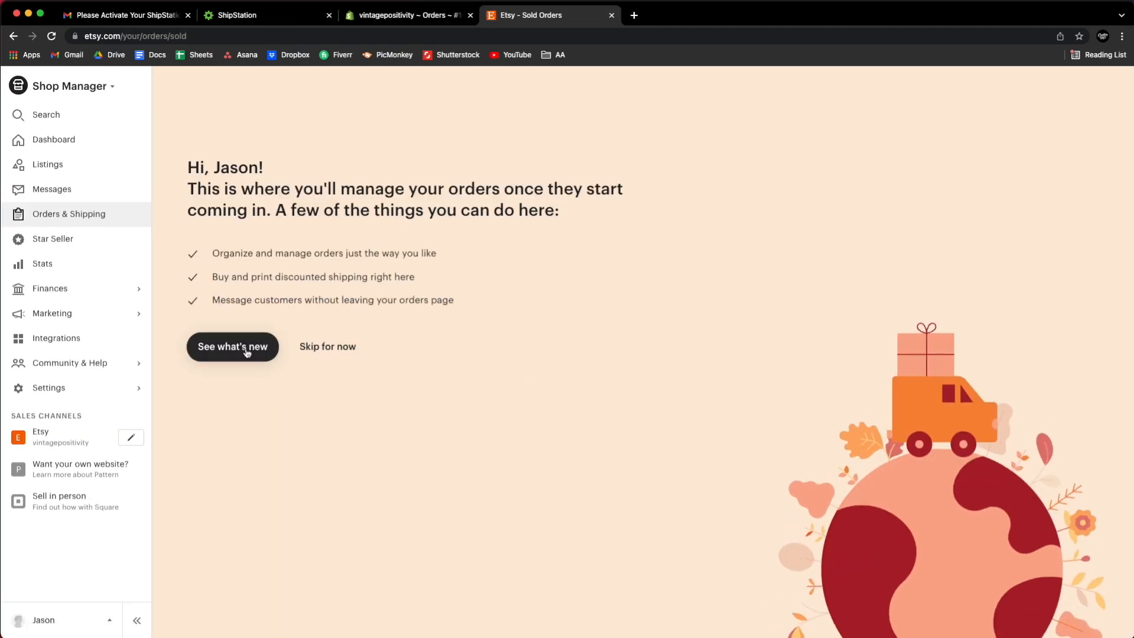
Confirm Etsy's single new Stay Positive Tee order, then see ShipStation's Etsy list still empty.
{"action": "left_click", "coordinate": [246, 348]}
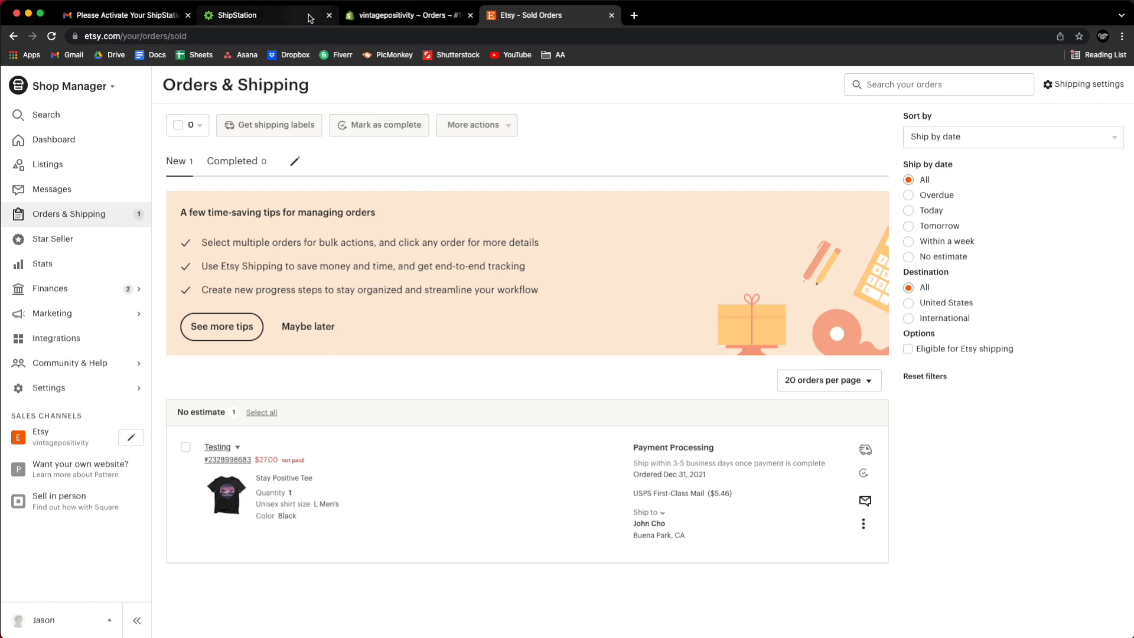
{"action": "left_click", "coordinate": [260, 15]}
{"action": "mouse_move", "coordinate": [1024, 78]}
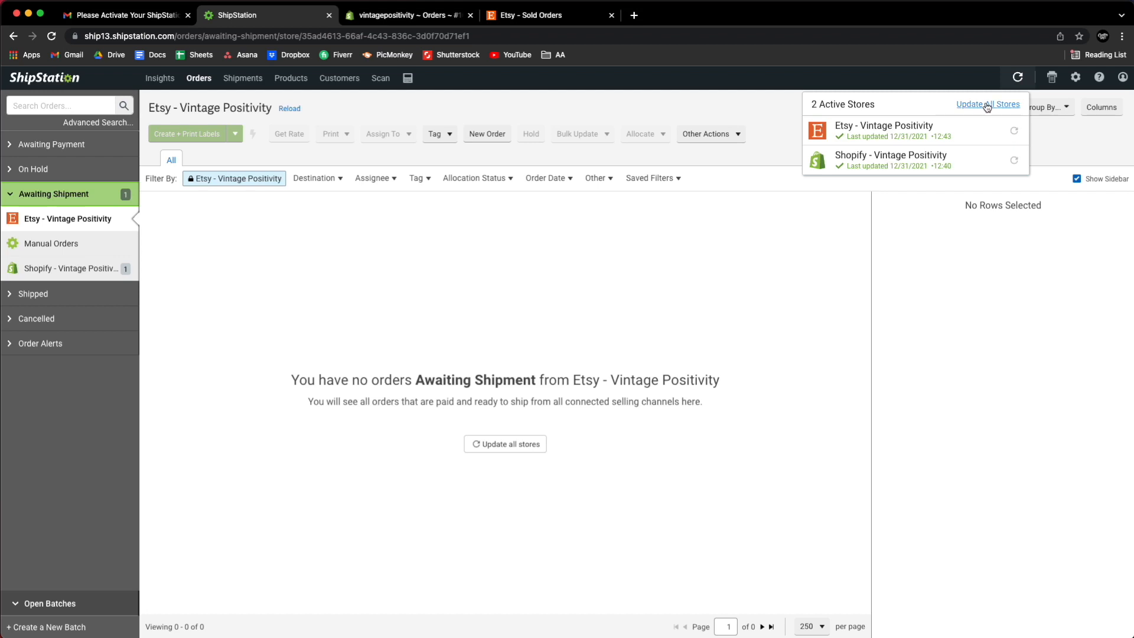
Import the Etsy Stay Positive Tee order alongside the Shopify order in Awaiting Shipment, then view the Shopify order's details.
{"action": "left_click", "coordinate": [1014, 132]}
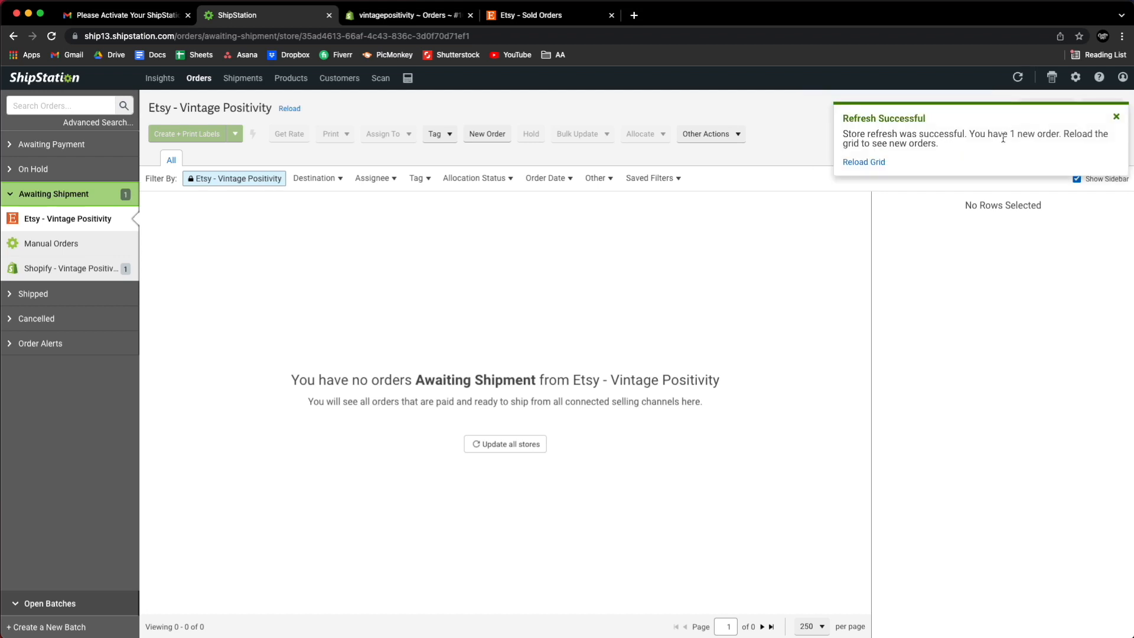
{"action": "left_click", "coordinate": [873, 165]}
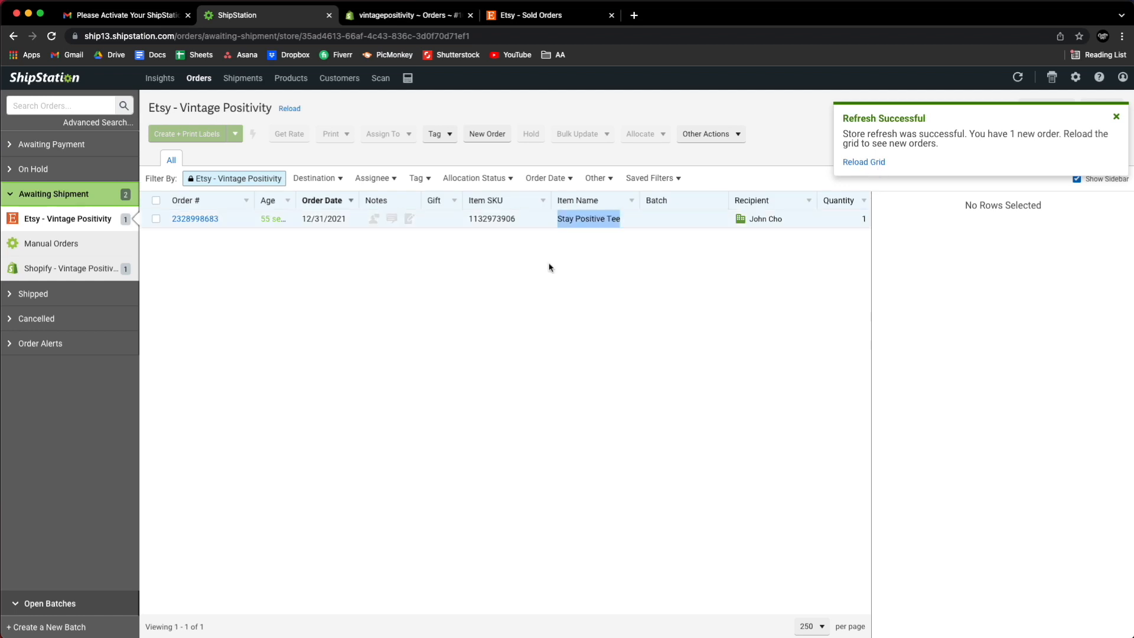
{"action": "left_click", "coordinate": [248, 227]}
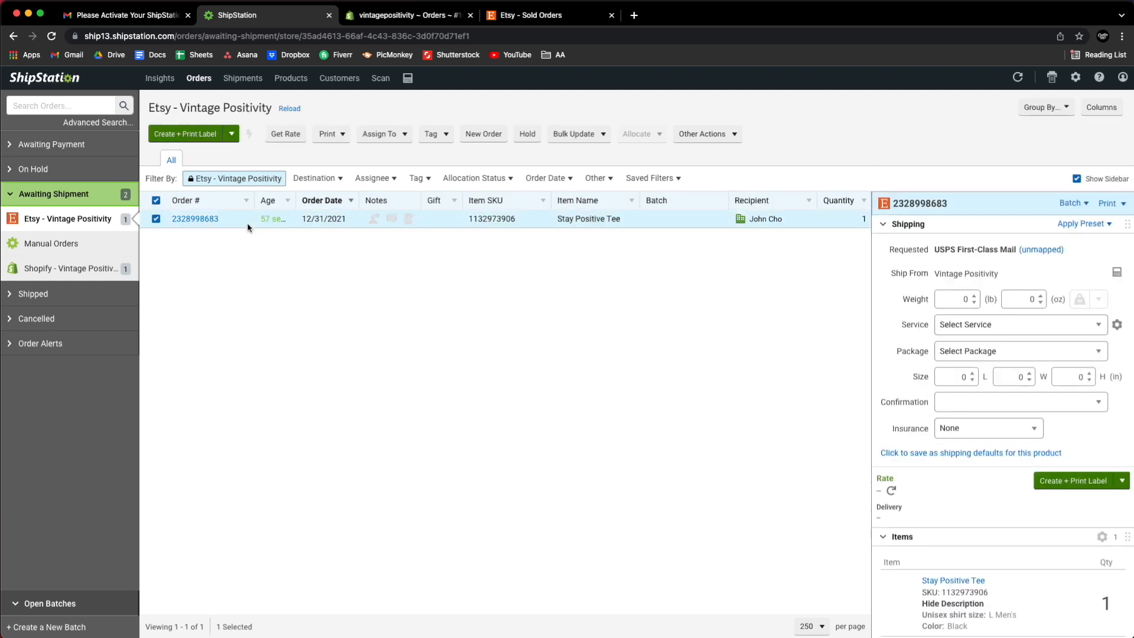
{"action": "left_click", "coordinate": [54, 194]}
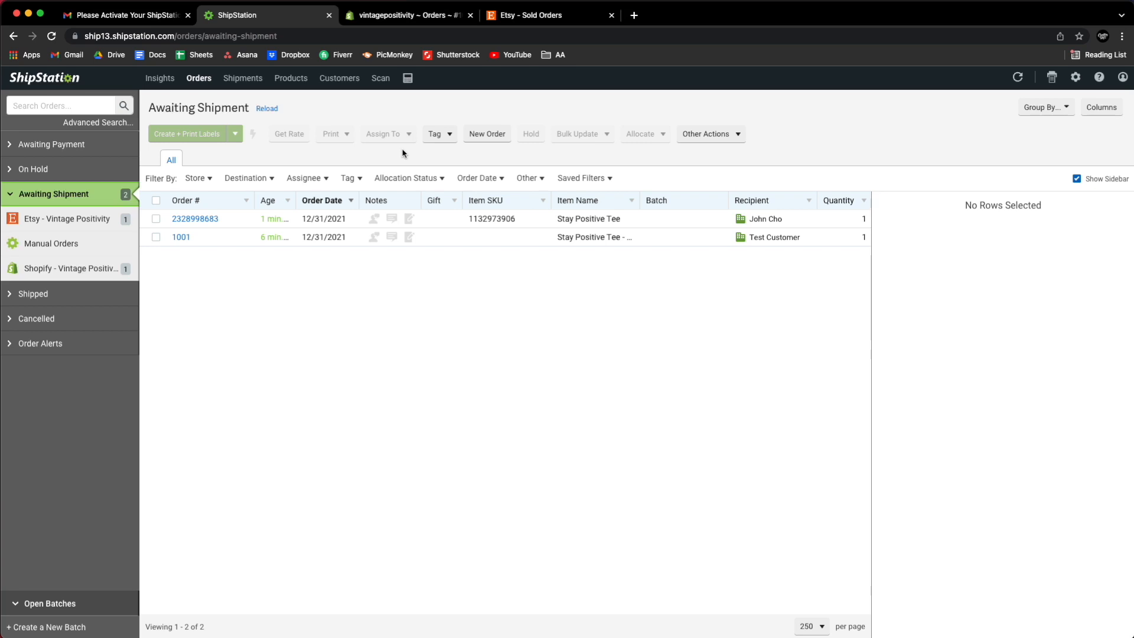
{"action": "left_click", "coordinate": [179, 238]}
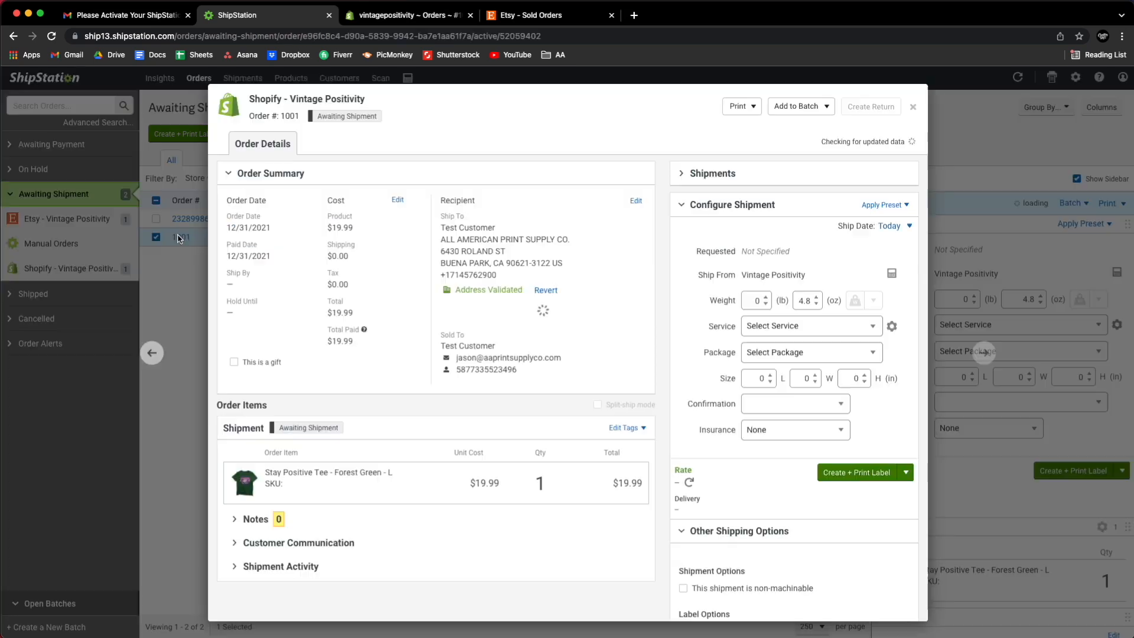
{"action": "scroll", "coordinate": [833, 289], "scroll_direction": "down", "scroll_amount": 1}
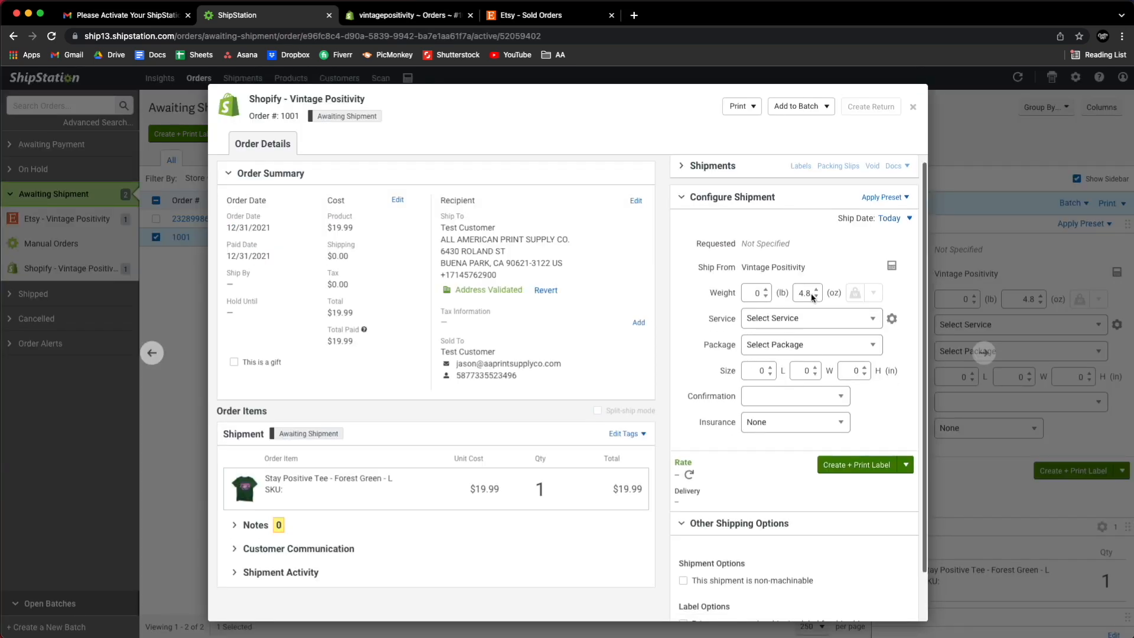